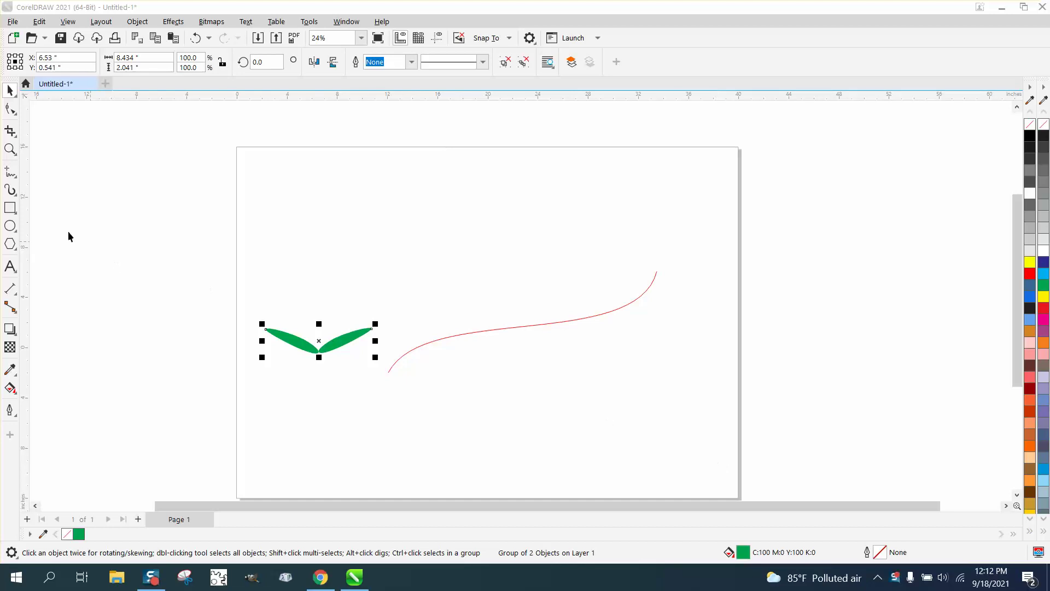
Place a duplicate of the green leaf pair outside the page, to the left of the original
click(9, 149)
mouse_move(206, 188)
mouse_down()
mouse_move(565, 408)
mouse_move(790, 468)
mouse_up()
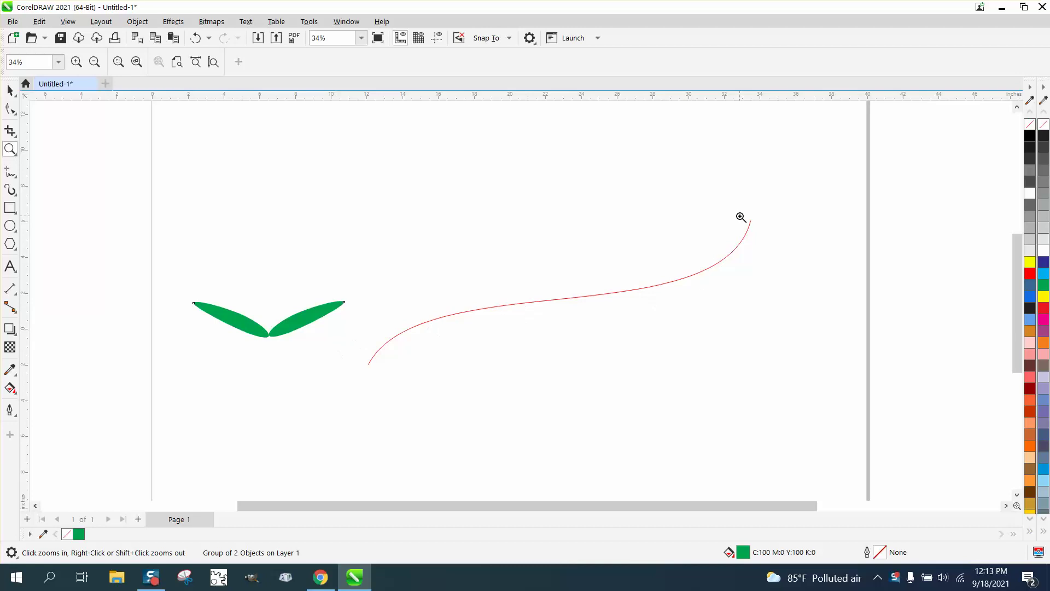
click(10, 90)
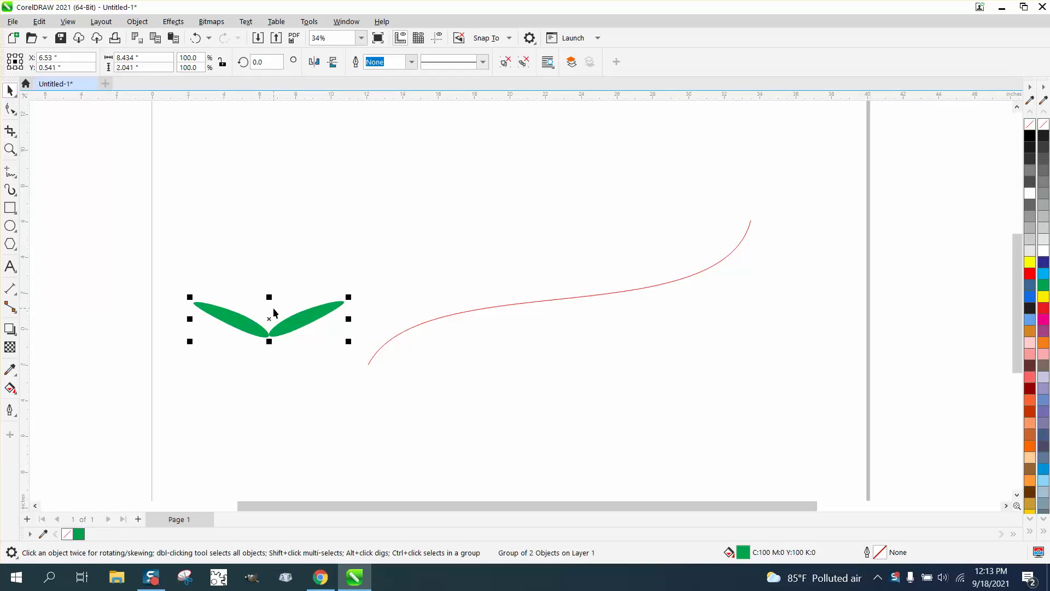
scroll(268, 313, down, 2)
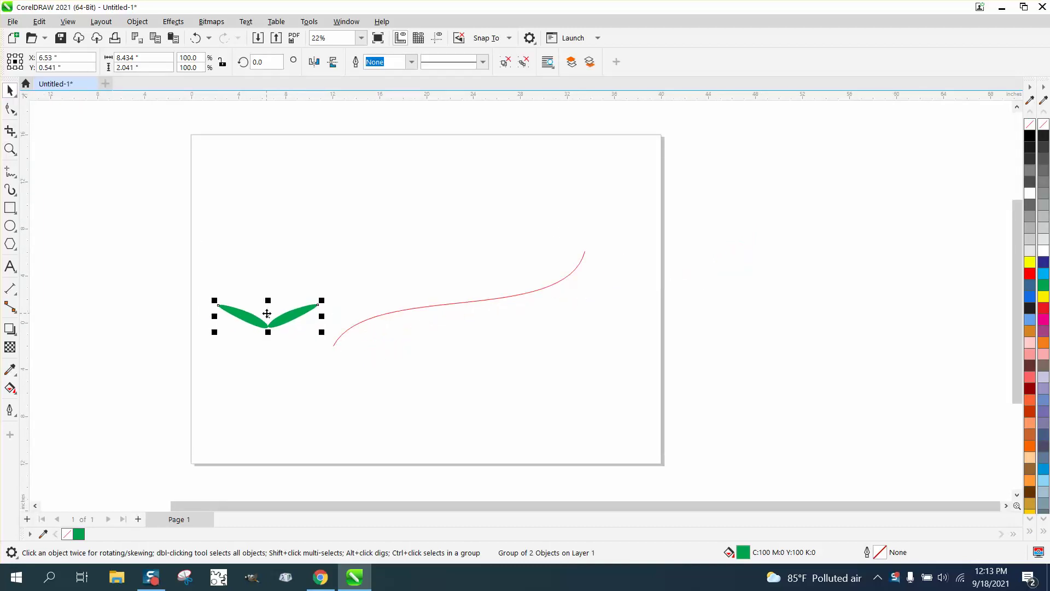
drag(273, 319, 118, 321)
right_click(118, 321)
Copy the original leaf pair to the upper part of the page and scale the copy down to about 65%
drag(208, 278, 339, 360)
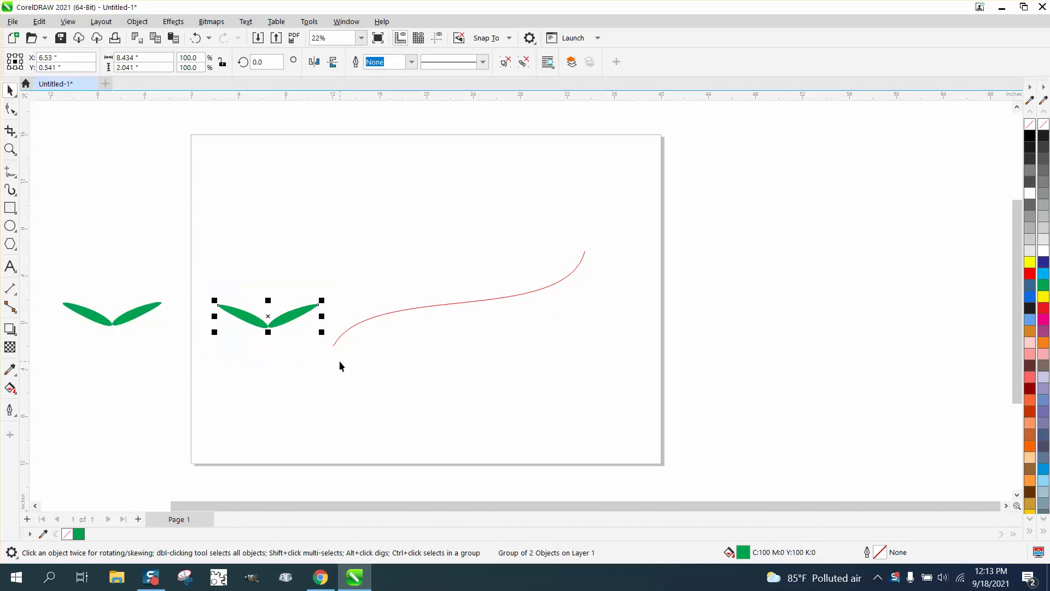
drag(269, 316, 260, 165)
right_click(270, 163)
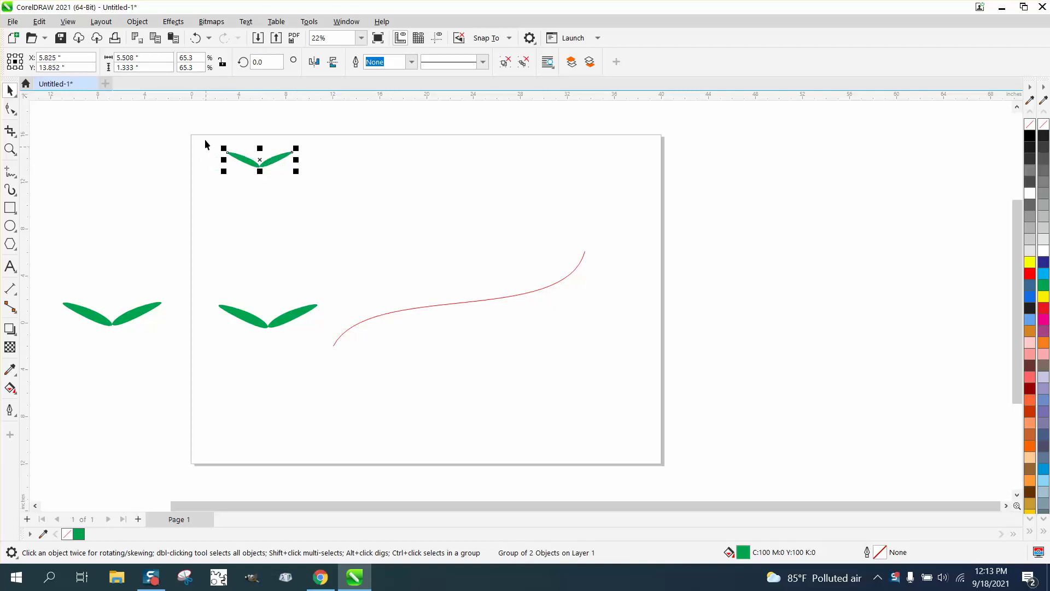
Blend the small upper leaf pair with the large lower pair on the page using 22 steps
drag(206, 123, 243, 302)
drag(336, 353, 336, 353)
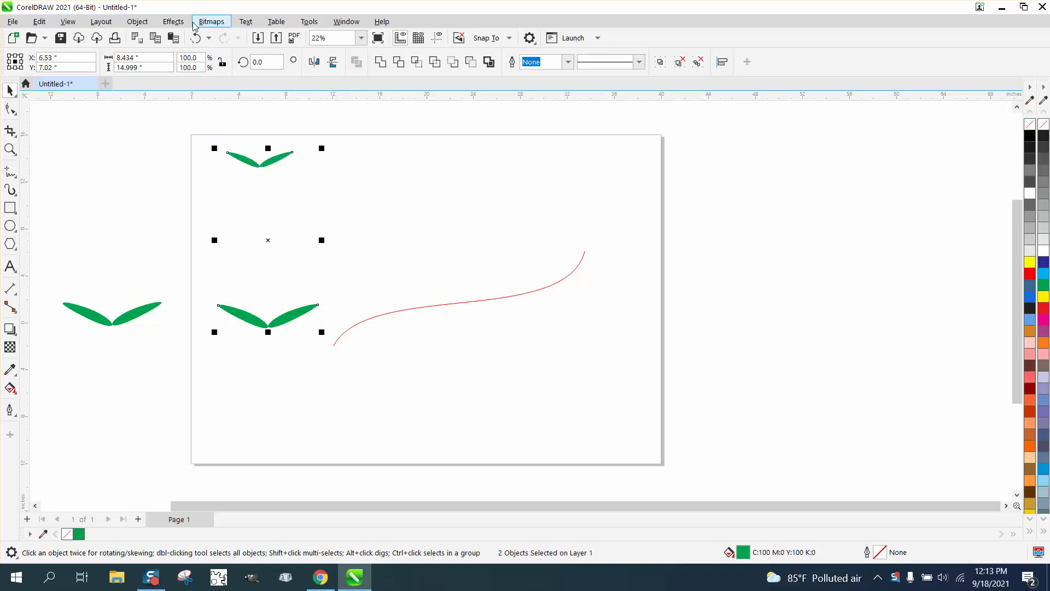
click(174, 21)
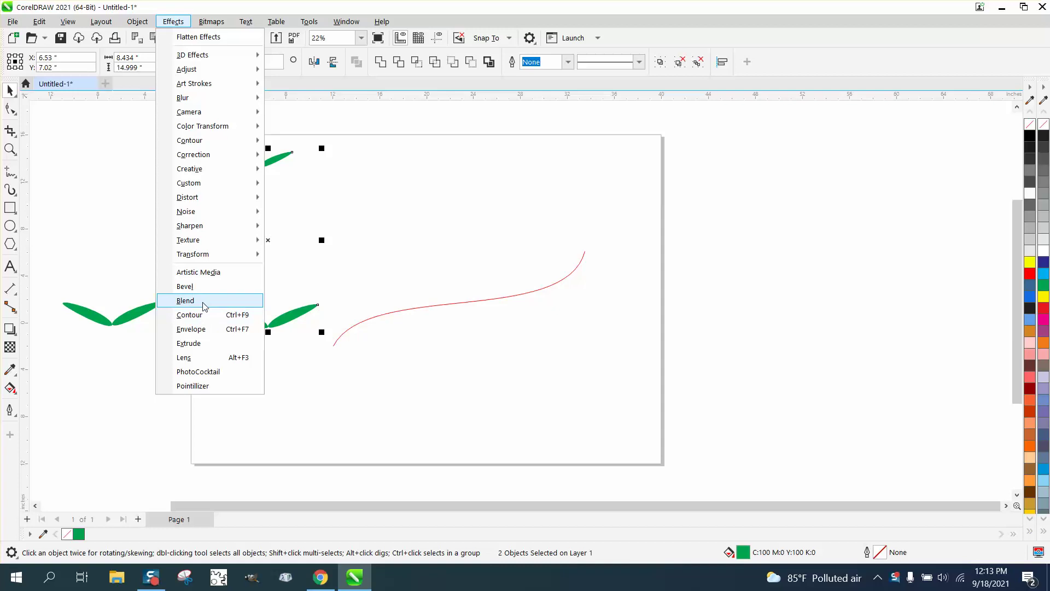
click(185, 300)
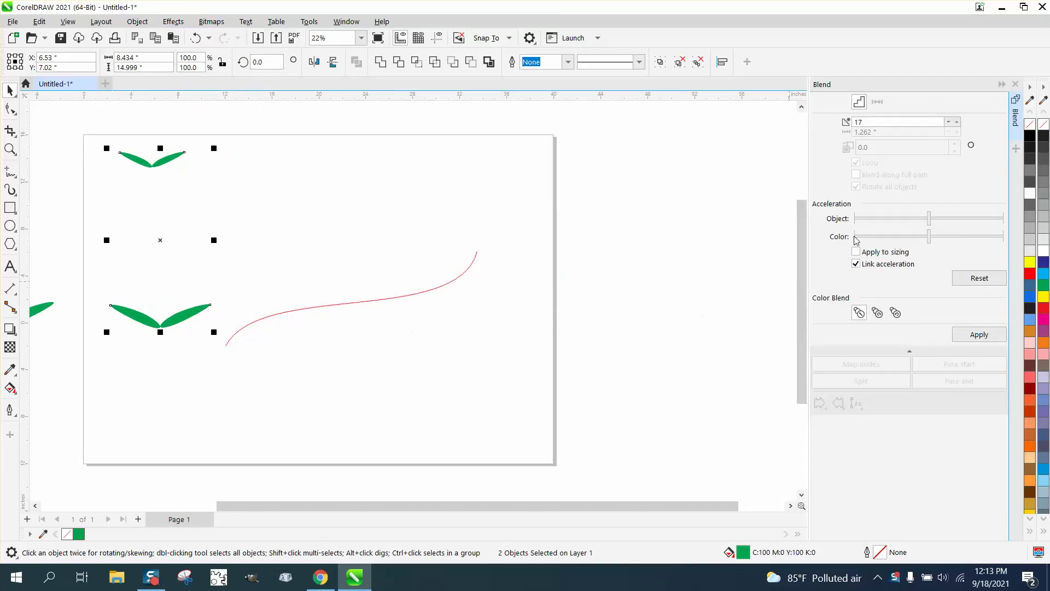
click(885, 123)
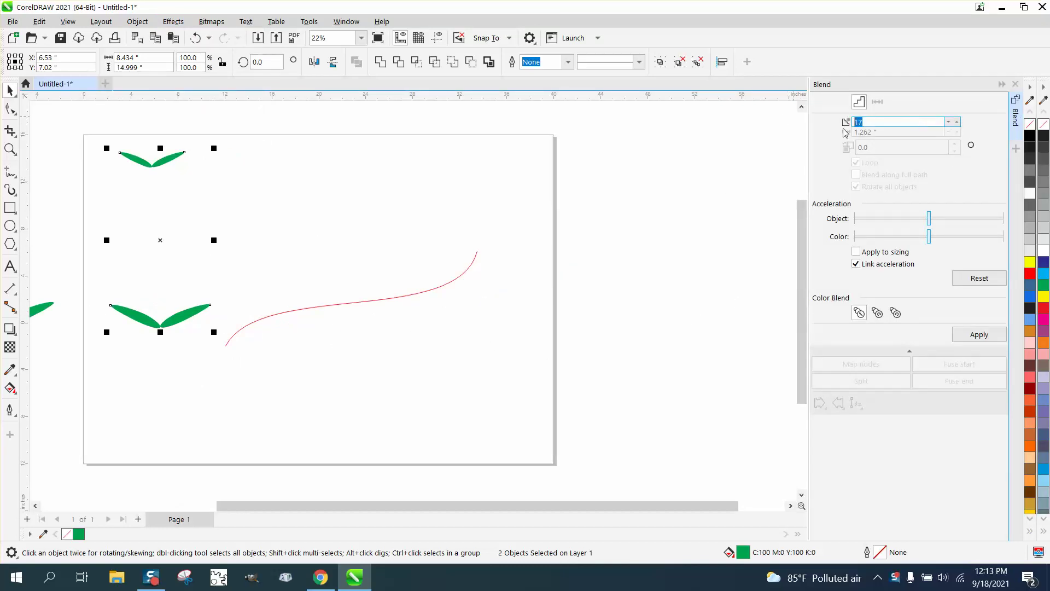
text(22)
click(980, 335)
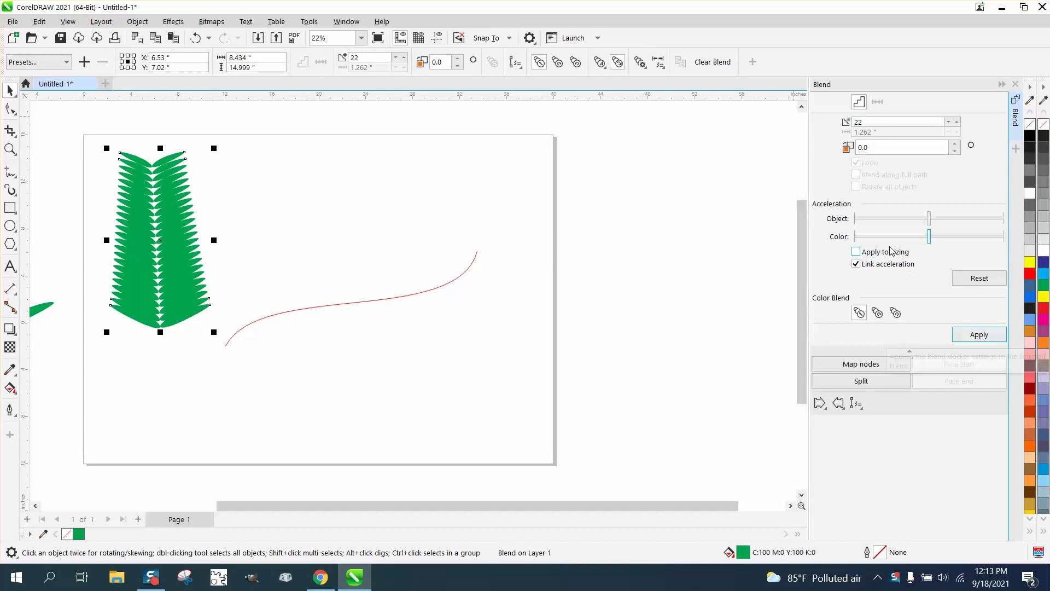
Attach the blend to the red curve as its new path, blending along the full path and rotating all objects
click(857, 404)
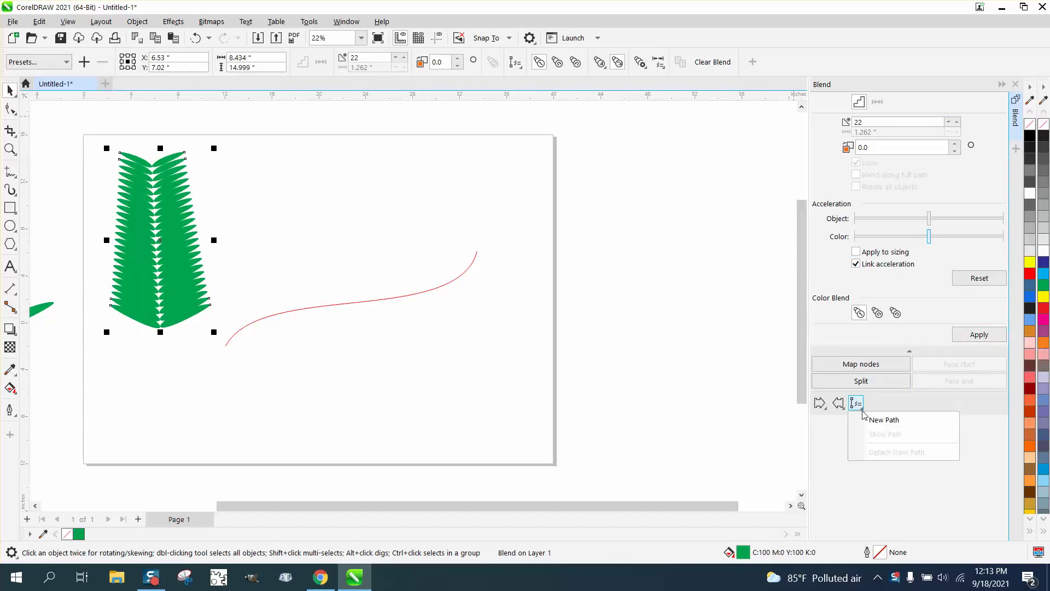
click(879, 420)
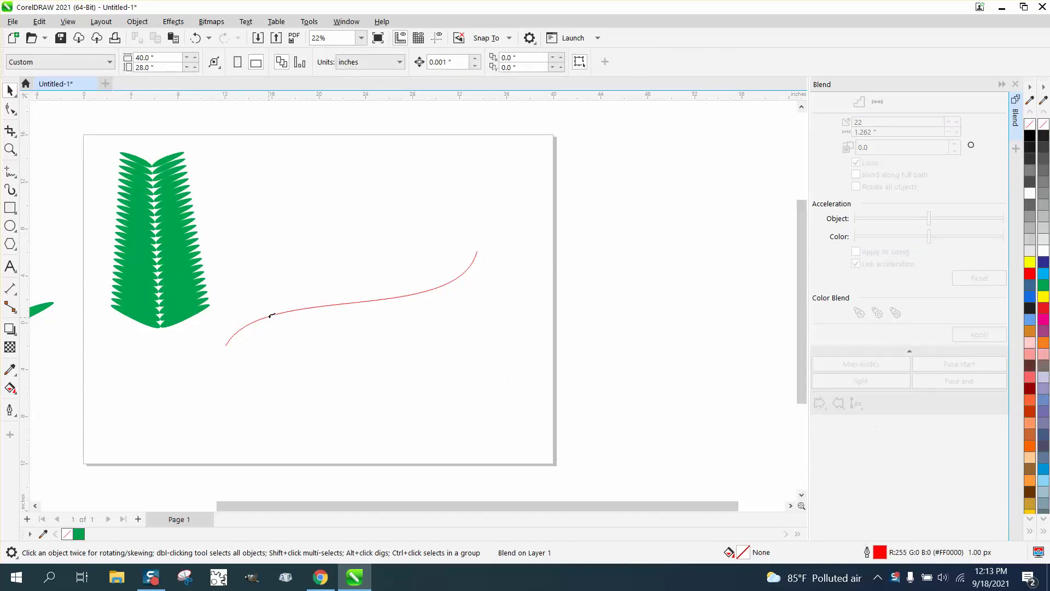
click(272, 314)
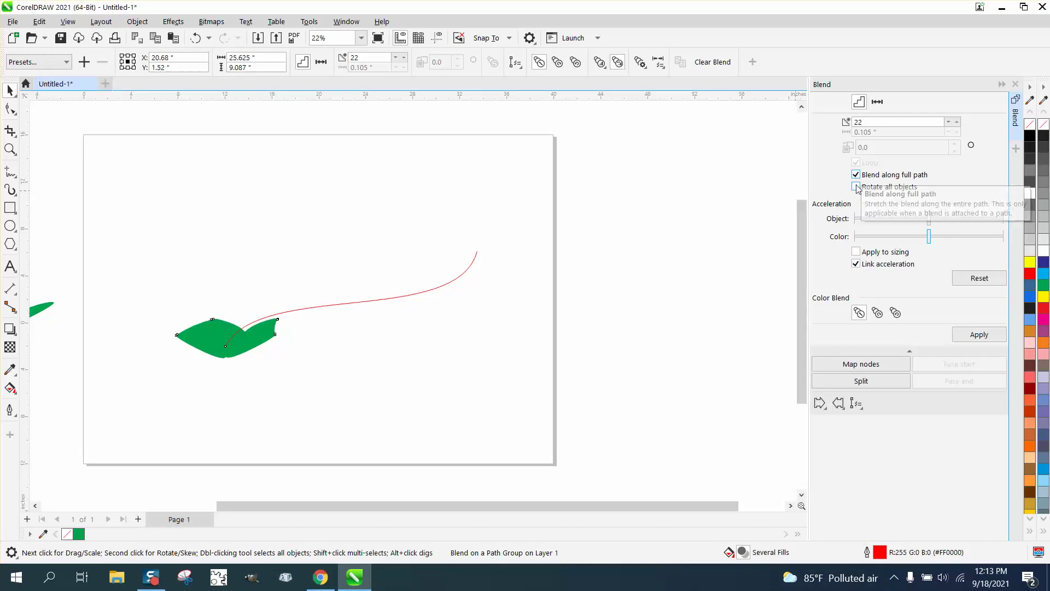
click(978, 335)
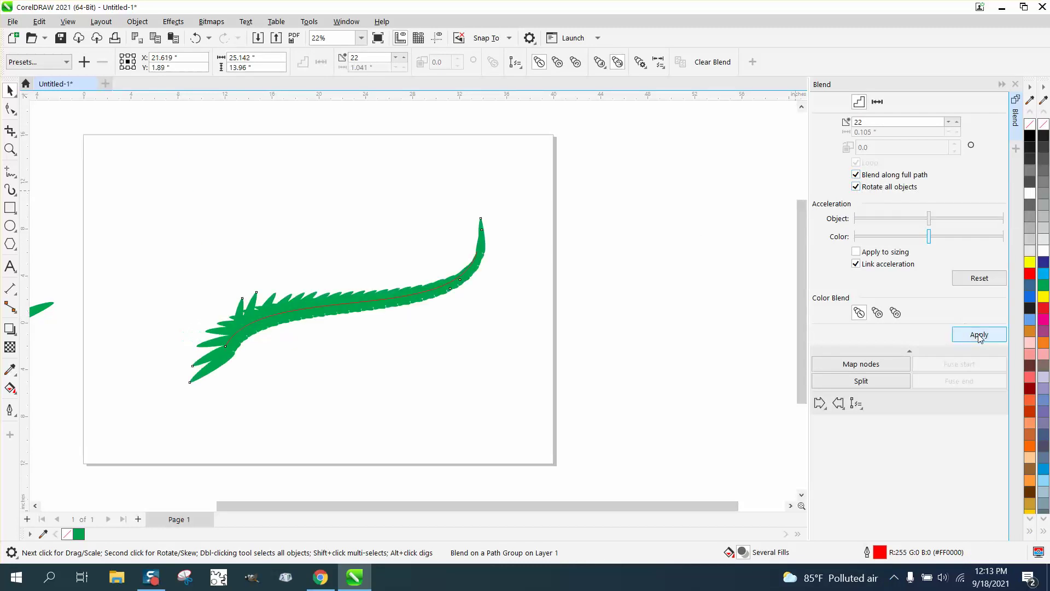
Rotate the large leaf pair at the lower-left end of the curve to about 336°
key(z)
drag(141, 253, 468, 446)
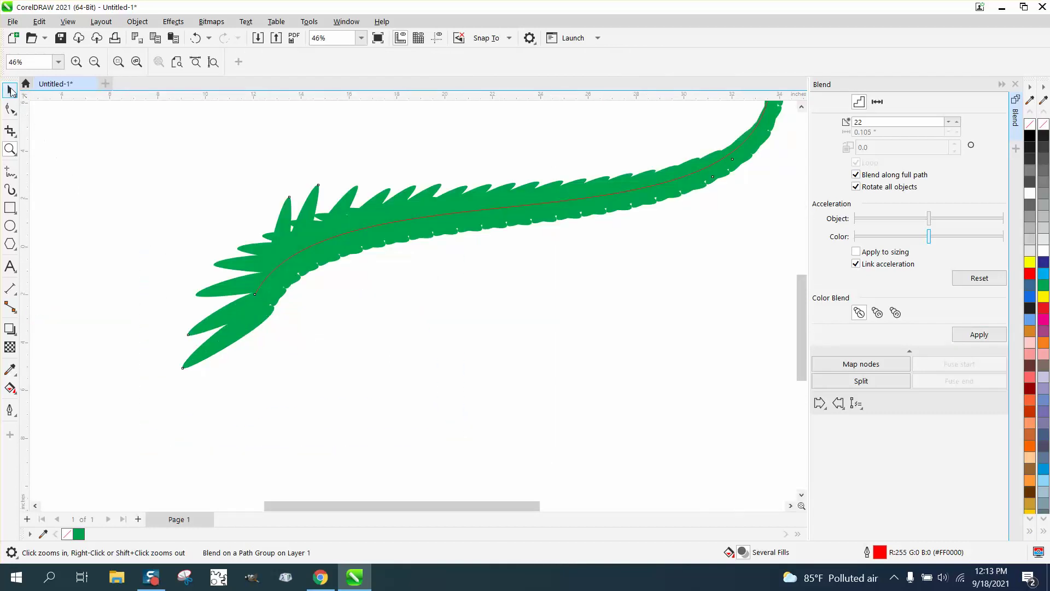
click(9, 89)
click(181, 313)
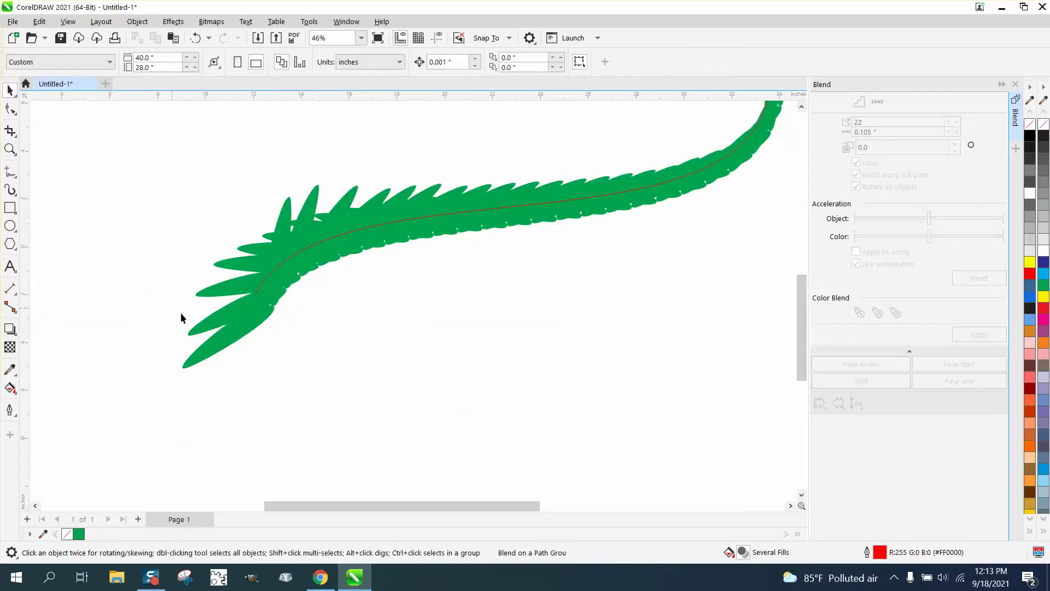
click(227, 338)
click(228, 338)
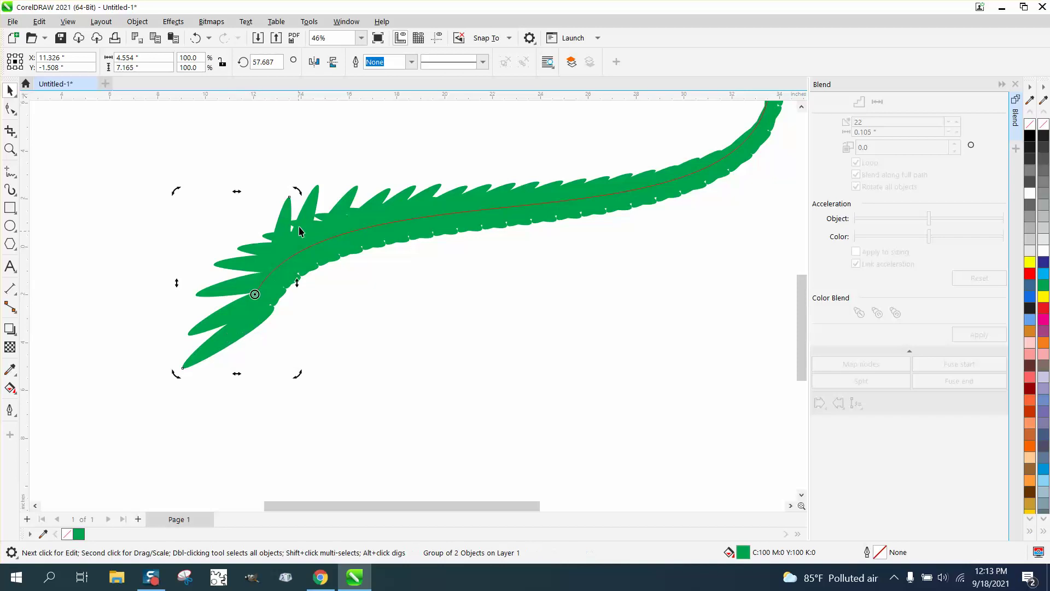
drag(296, 188, 327, 314)
scroll(327, 313, down, 1)
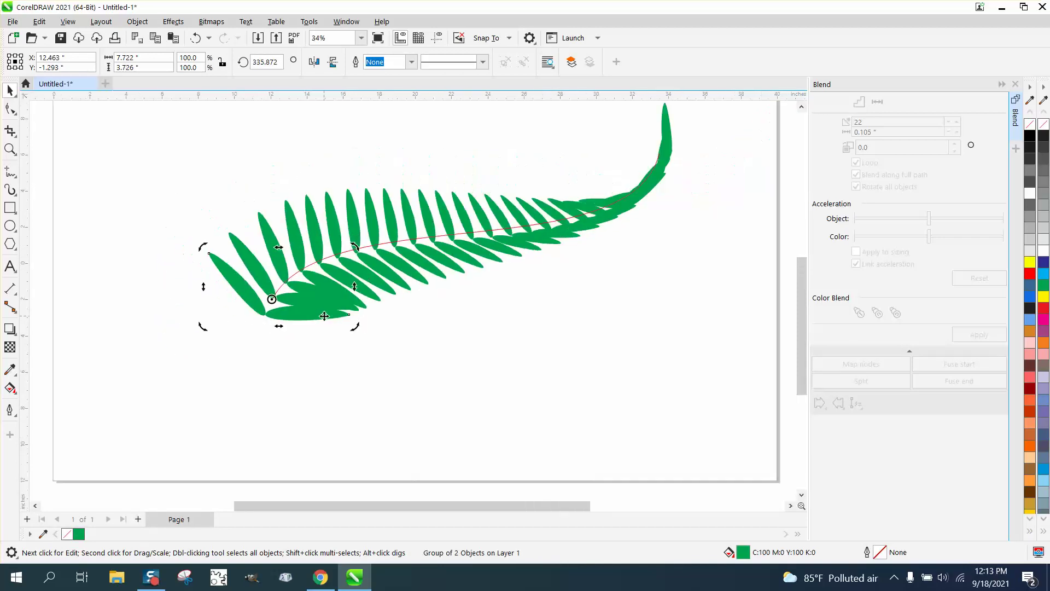
Rotate the small leaf pair at the upper-right end of the curve to about 346°
click(665, 117)
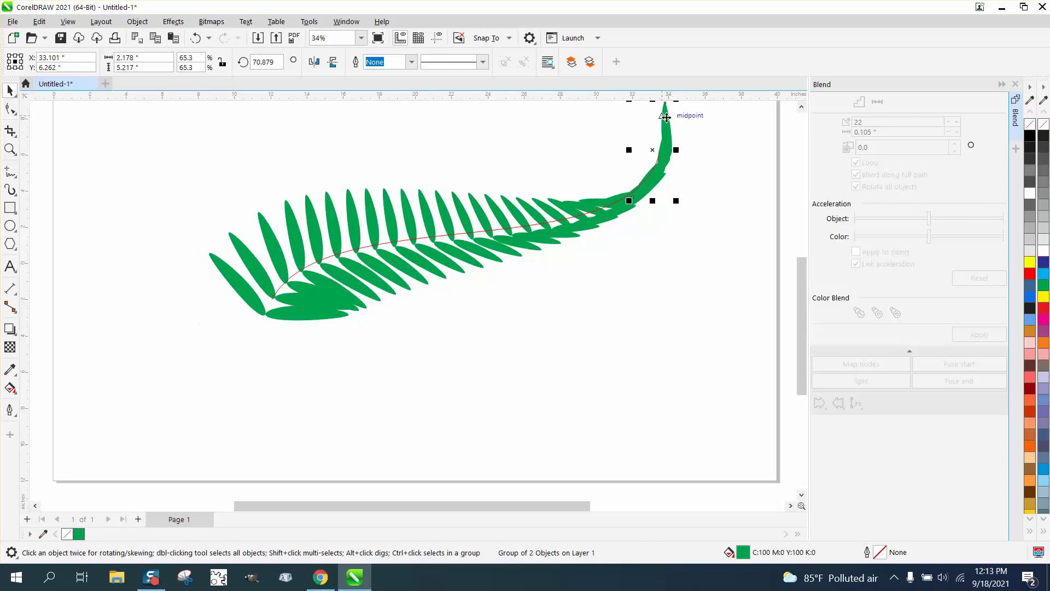
click(663, 154)
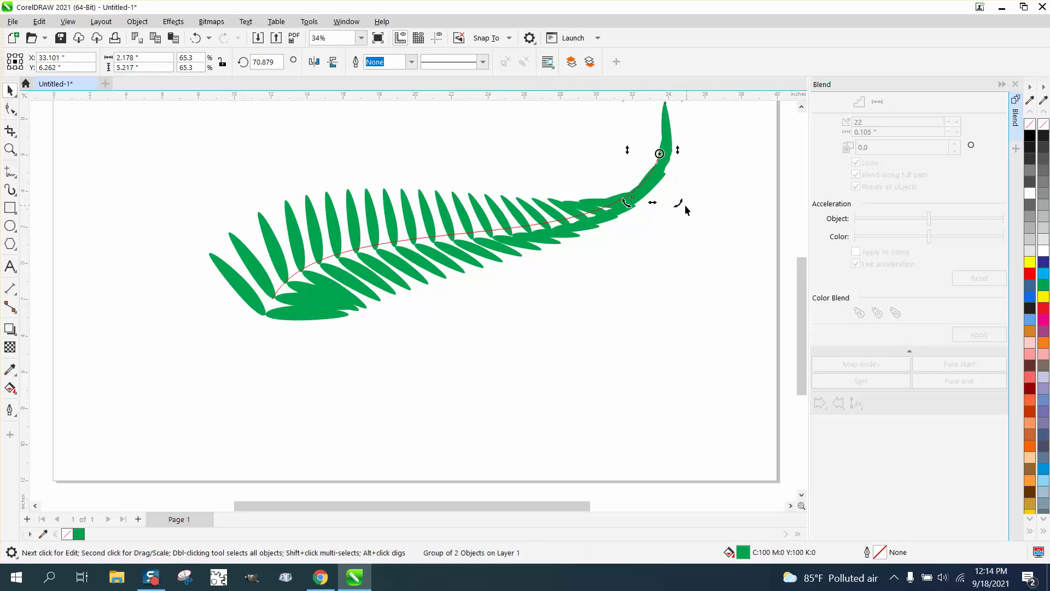
drag(686, 209, 632, 176)
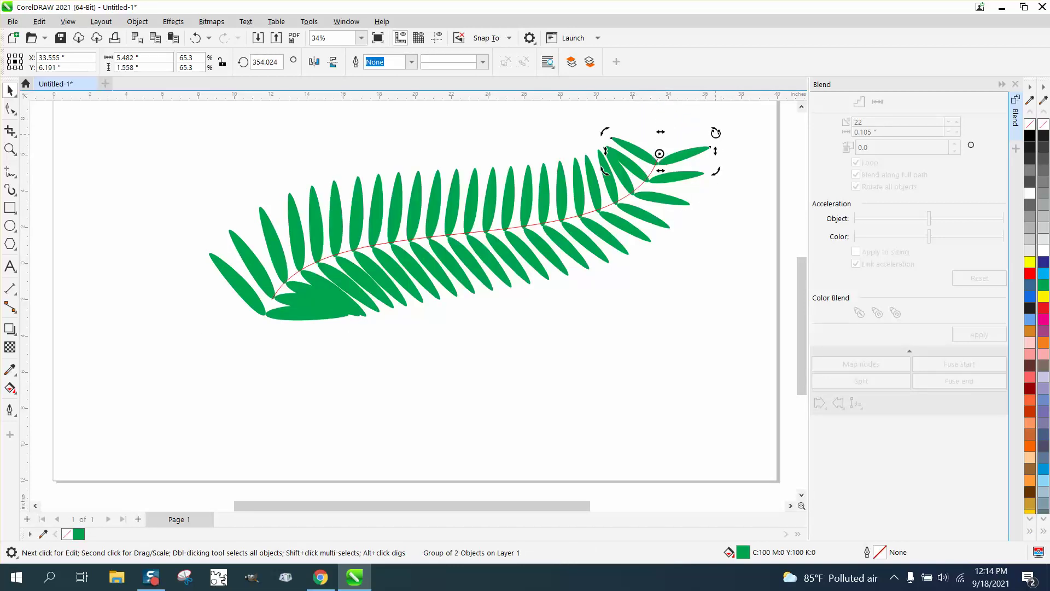
drag(716, 132, 721, 144)
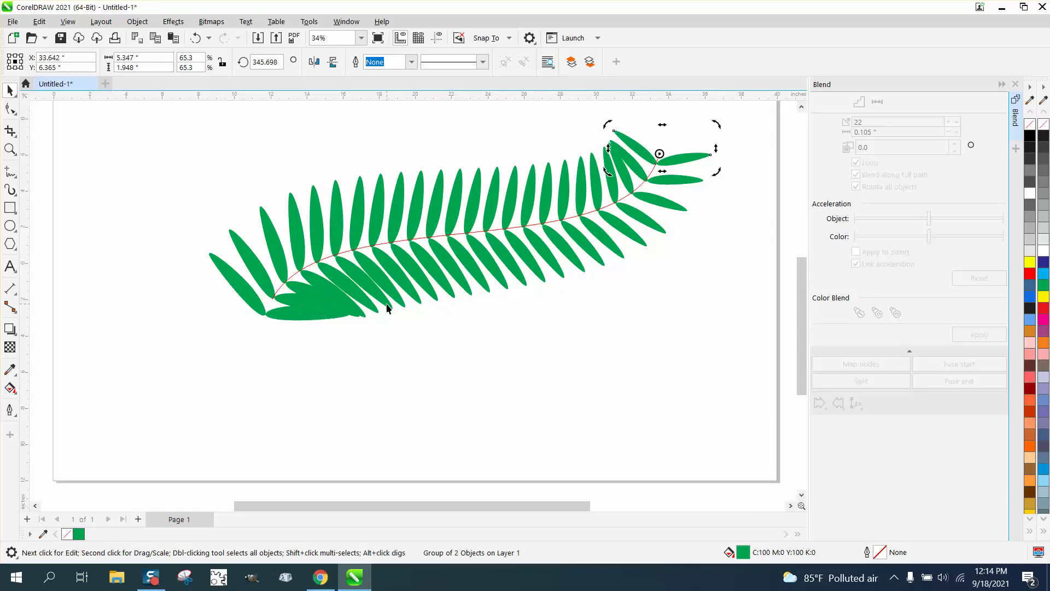
Reduce the number of blend steps on the leaf branch to 17 and apply the change
scroll(144, 164, down, 1)
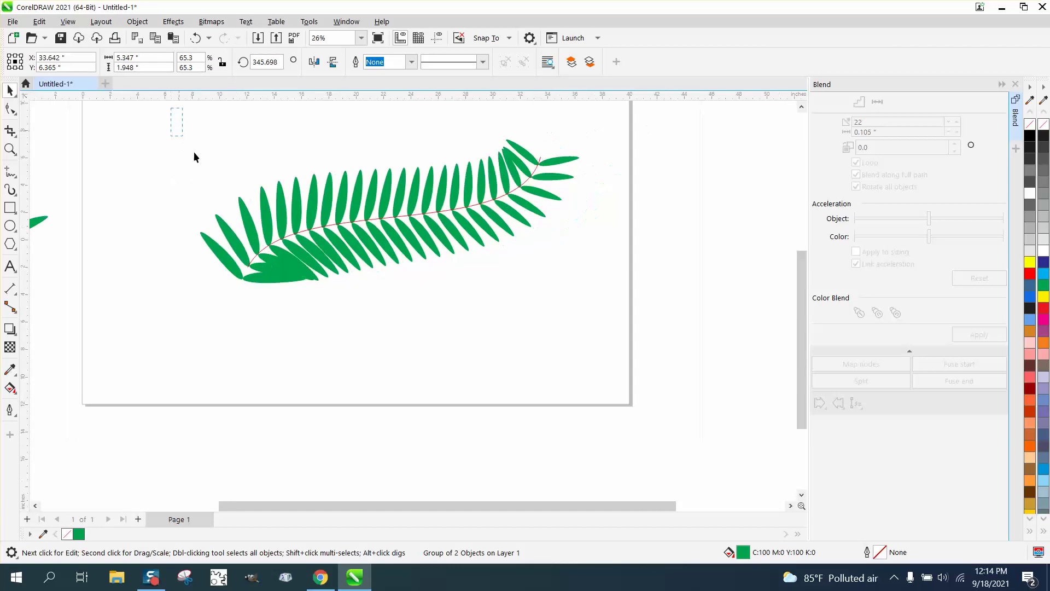
drag(586, 327, 635, 311)
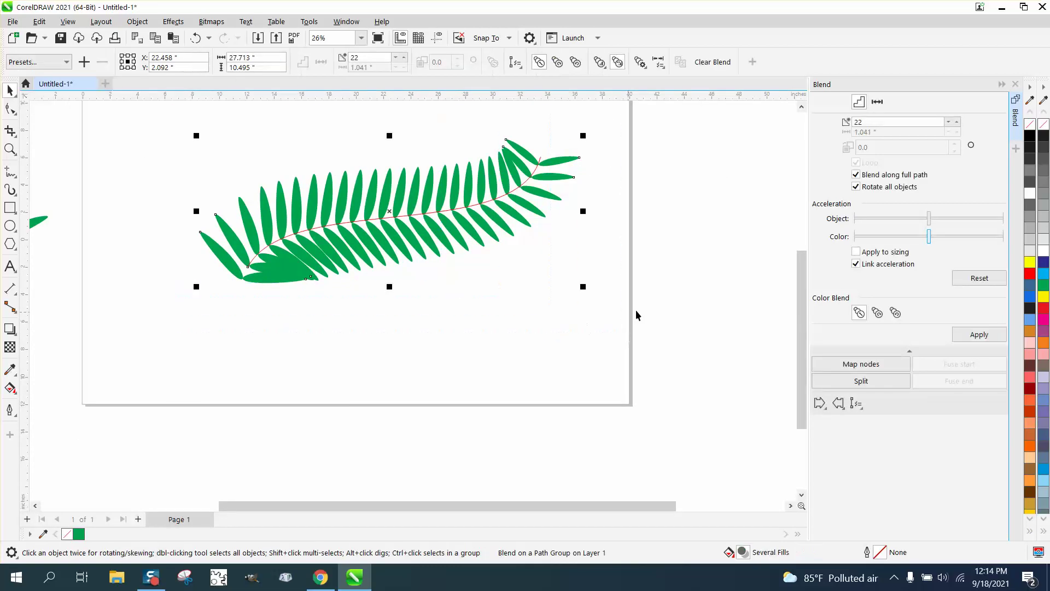
click(949, 122)
click(949, 122)
click(949, 123)
click(948, 123)
click(948, 122)
click(949, 124)
click(949, 124)
click(948, 124)
click(949, 123)
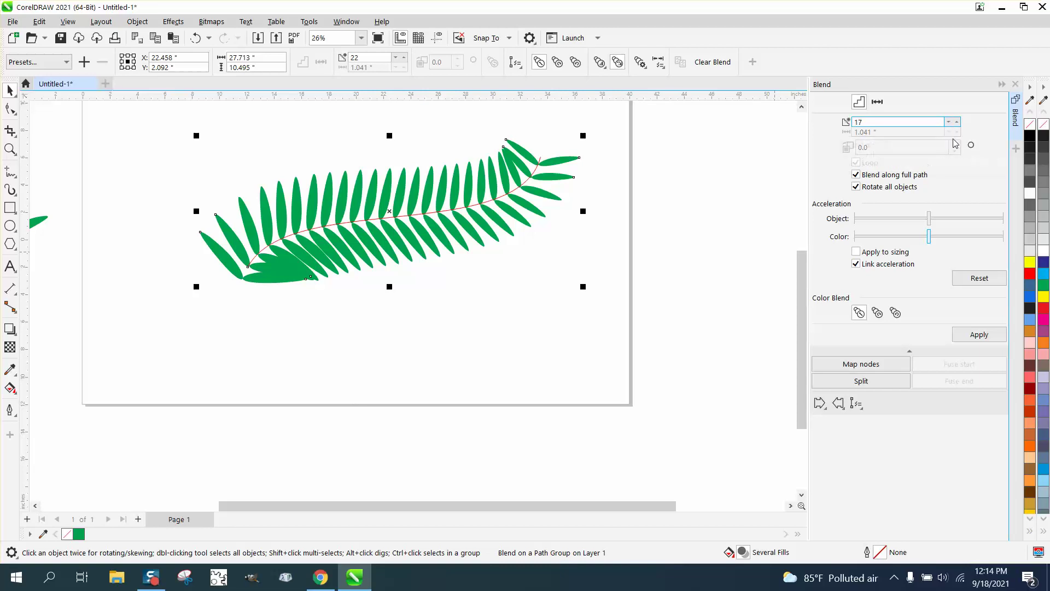
click(987, 336)
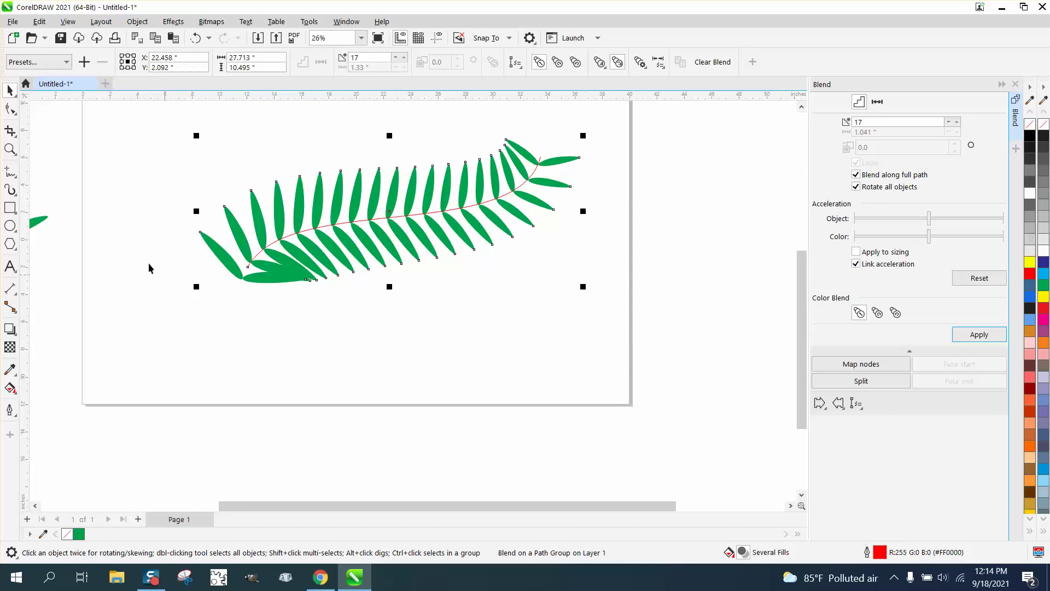
Rotate the large leaf pair at the lower-left end of the branch to about 320°
click(234, 283)
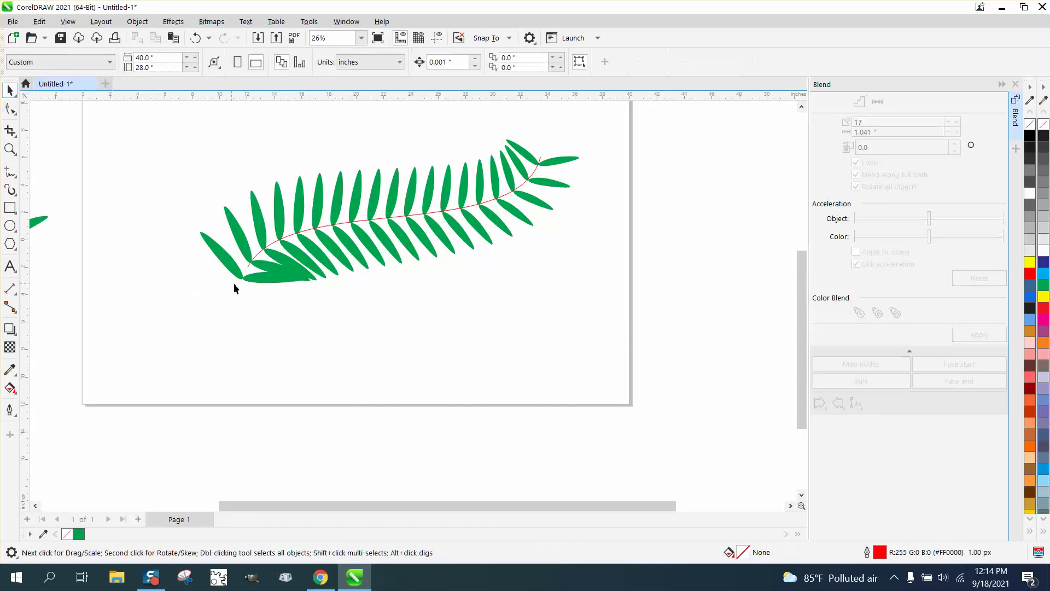
click(242, 282)
click(246, 279)
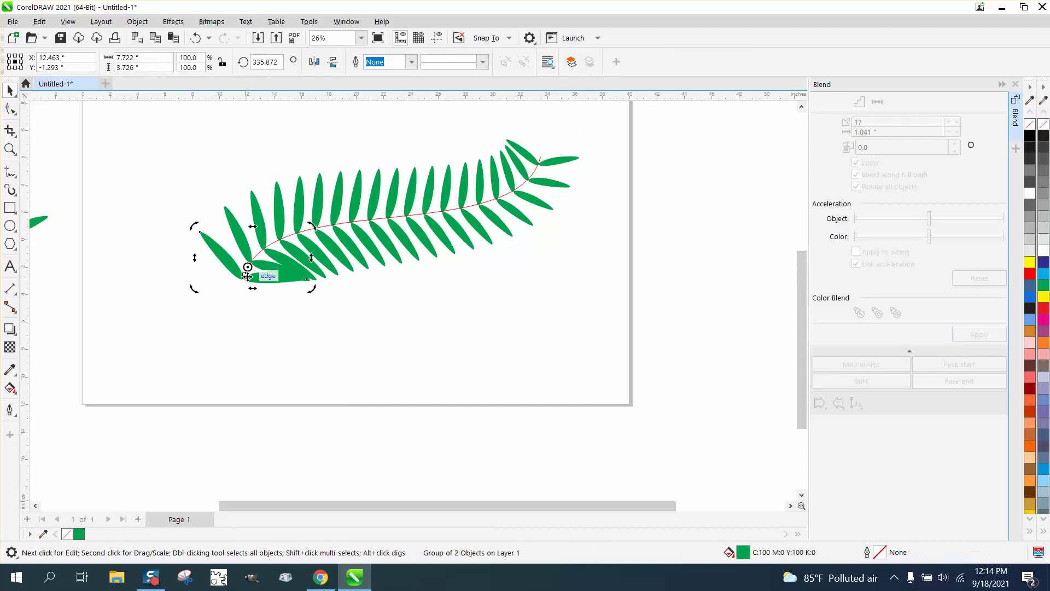
mouse_move(313, 227)
mouse_down()
mouse_move(335, 236)
mouse_move(316, 229)
mouse_up()
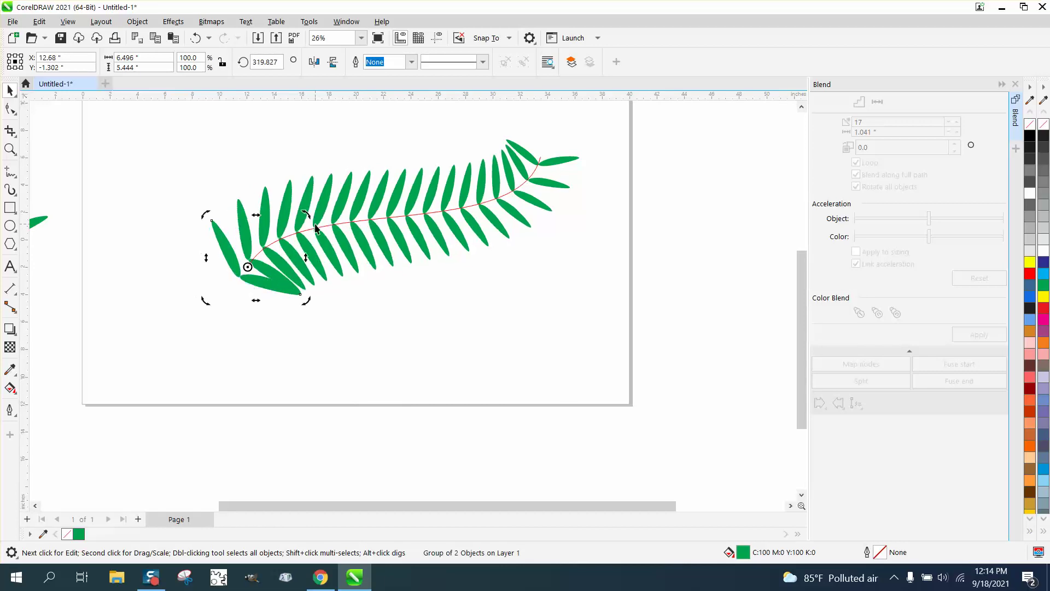
click(272, 284)
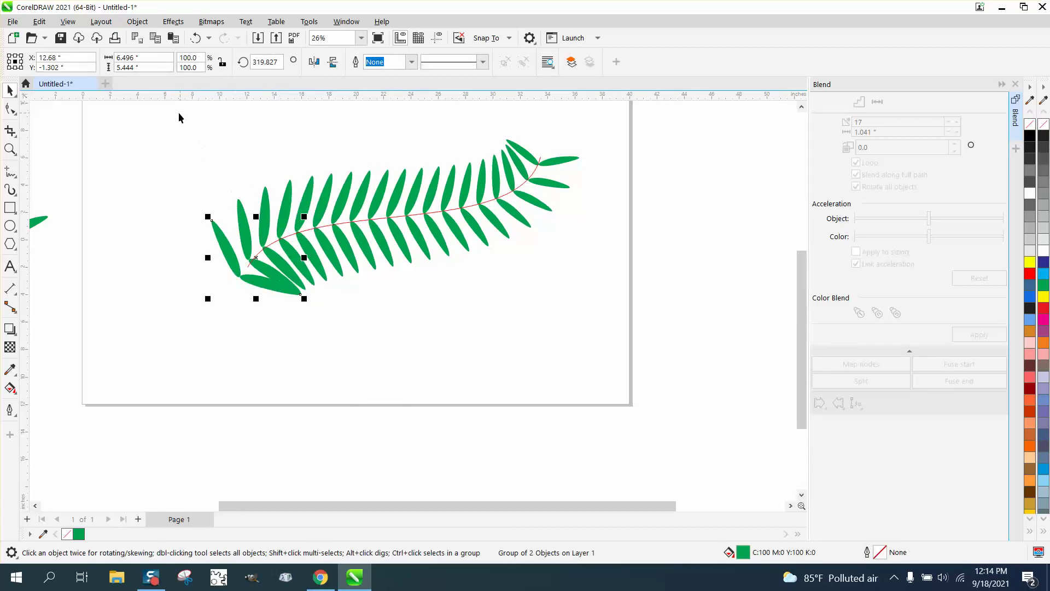
Break the whole leaf blend apart from its path
drag(178, 113, 623, 346)
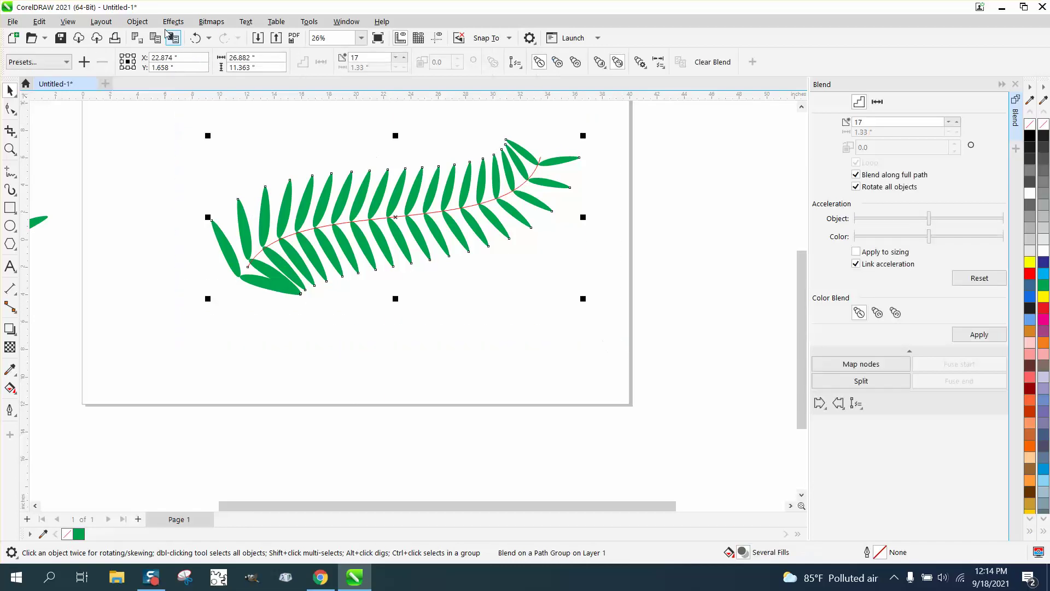
click(137, 21)
click(196, 314)
click(197, 313)
Rotate only the separated large leaf pair at the branch's lower-left end to about 310°
click(263, 290)
click(279, 267)
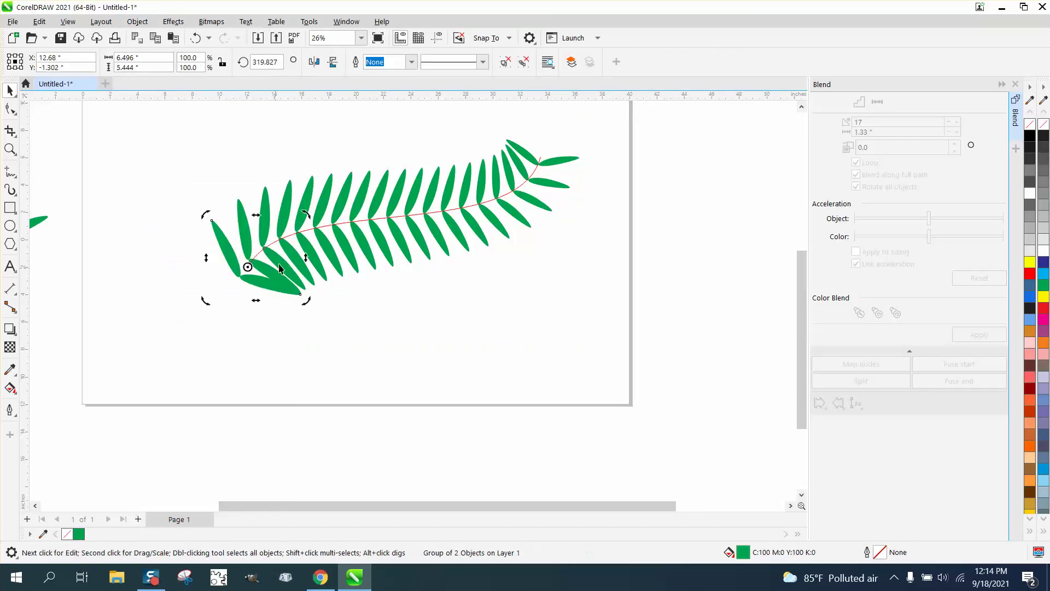
drag(305, 215, 310, 227)
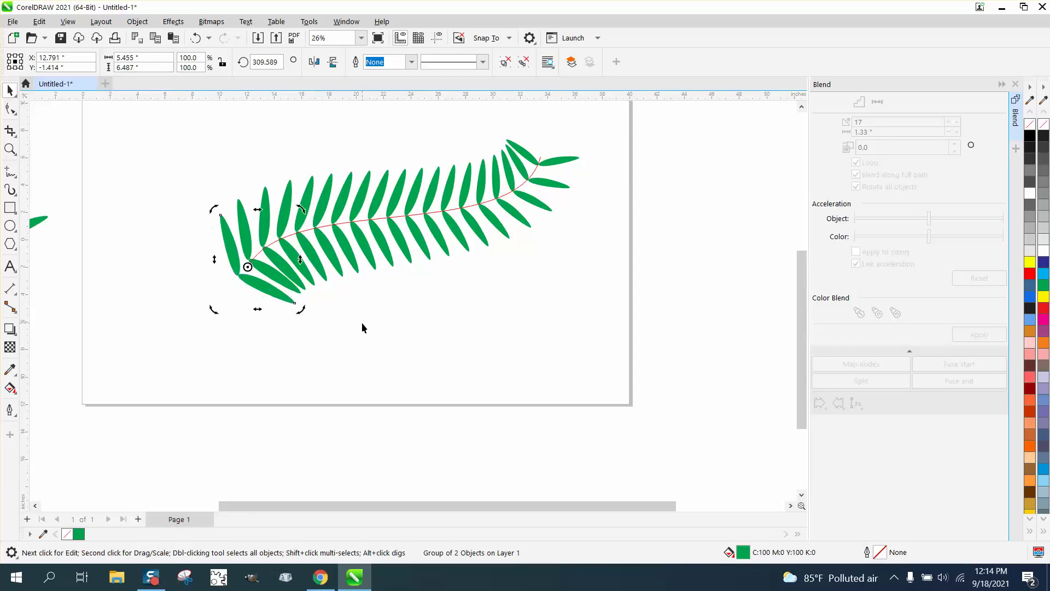
Ungroup the blended leaf group so that each leaf pair along the branch can be selected separately
click(290, 290)
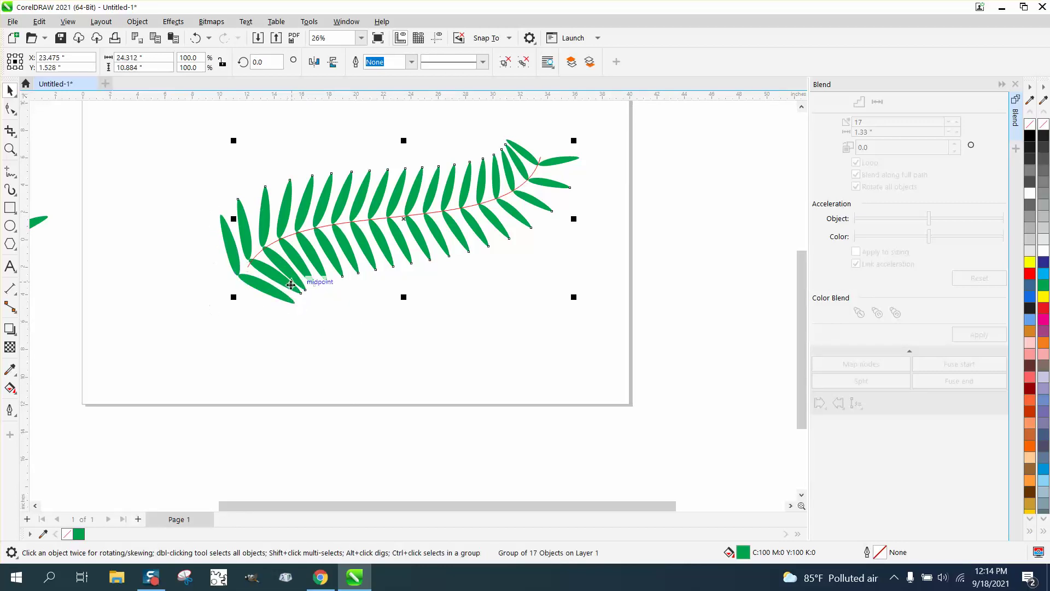
click(137, 21)
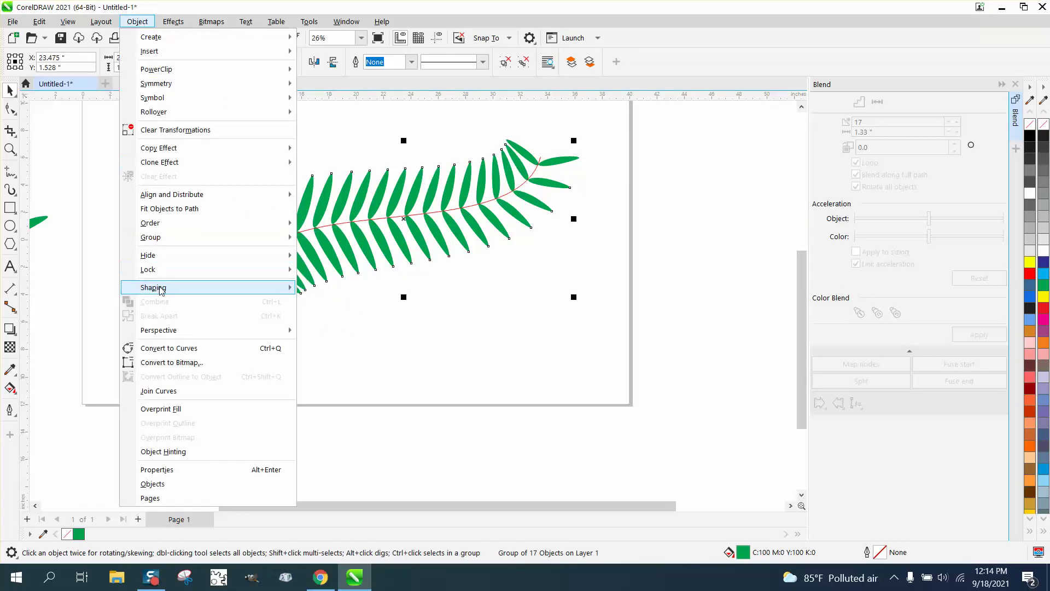
mouse_move(161, 239)
click(367, 256)
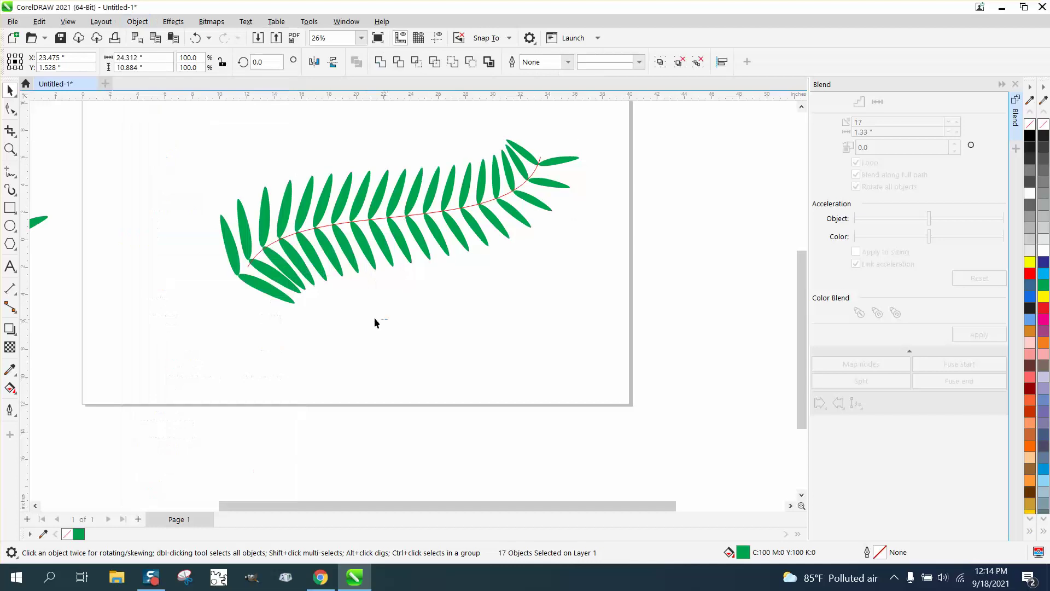
click(288, 286)
click(288, 287)
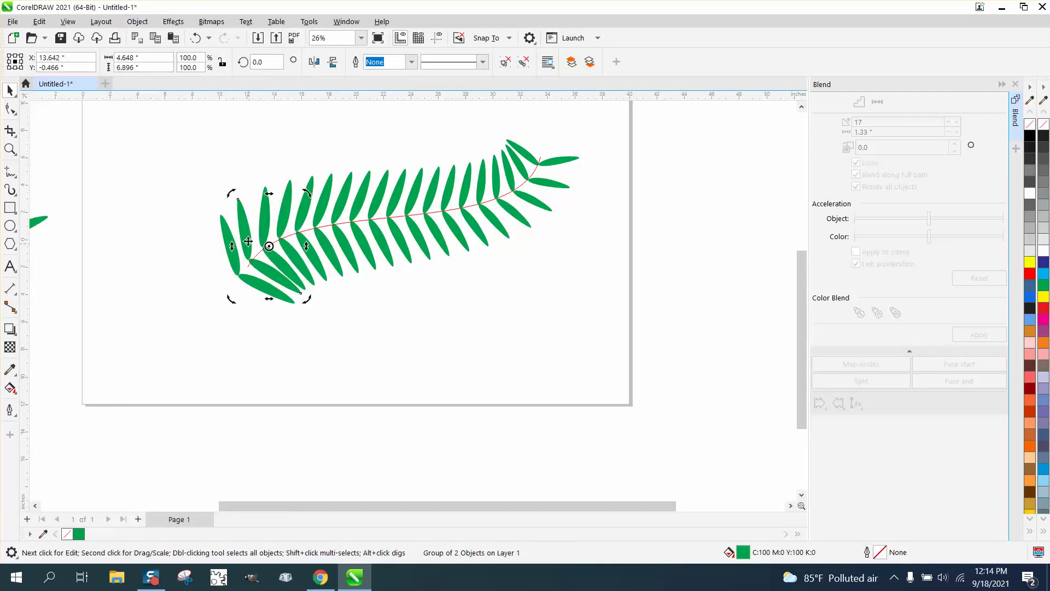
click(253, 261)
click(244, 216)
click(253, 226)
drag(306, 304, 307, 310)
click(141, 228)
Shift the three leaf pairs at the branch's lower-left end slightly so their bases line up with the stem curve
click(17, 156)
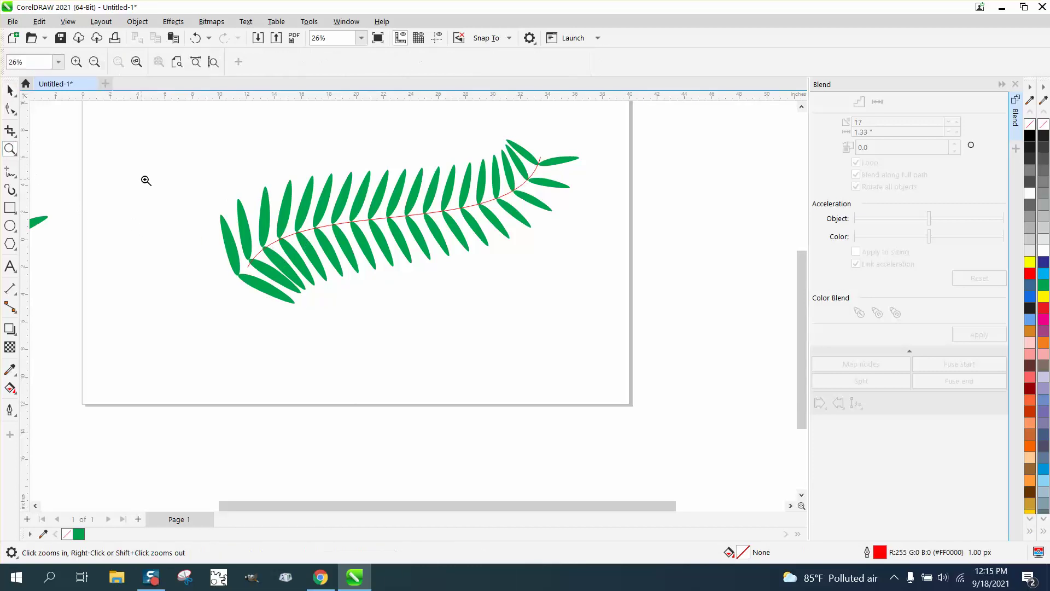
drag(164, 182, 440, 384)
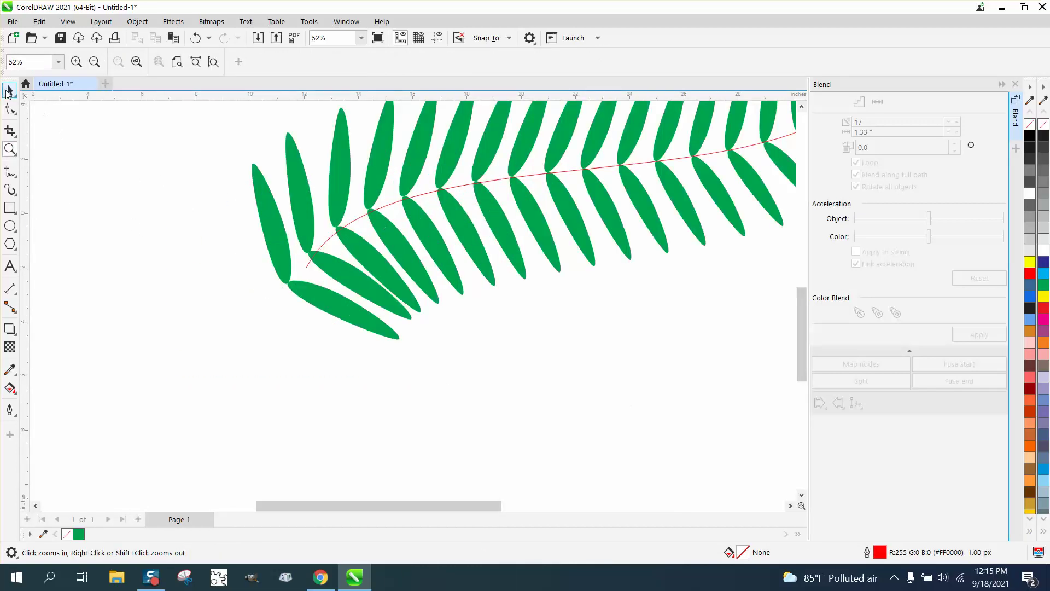
click(10, 90)
click(366, 249)
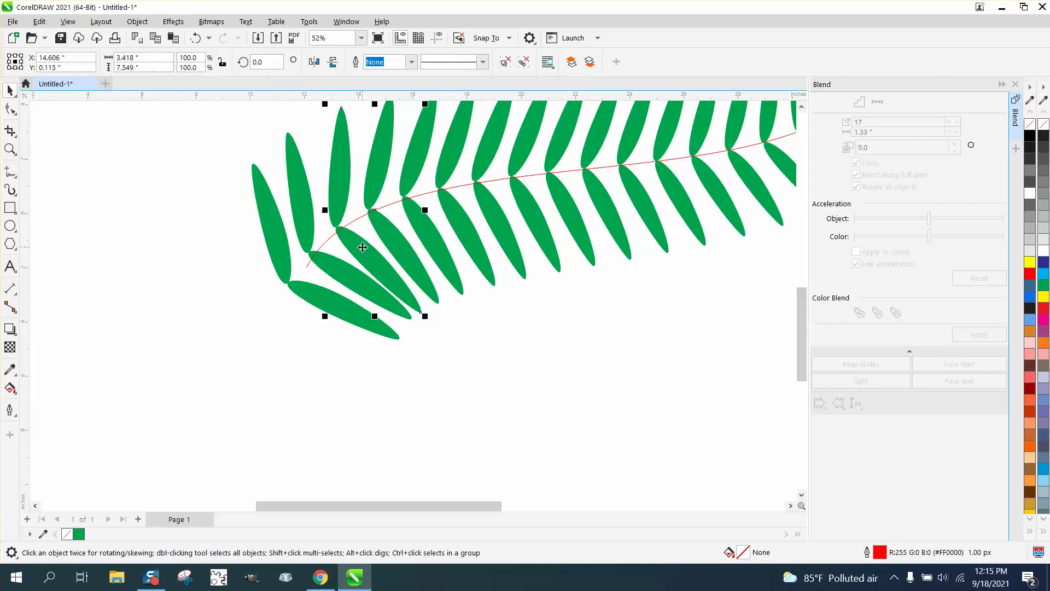
drag(358, 268, 330, 315)
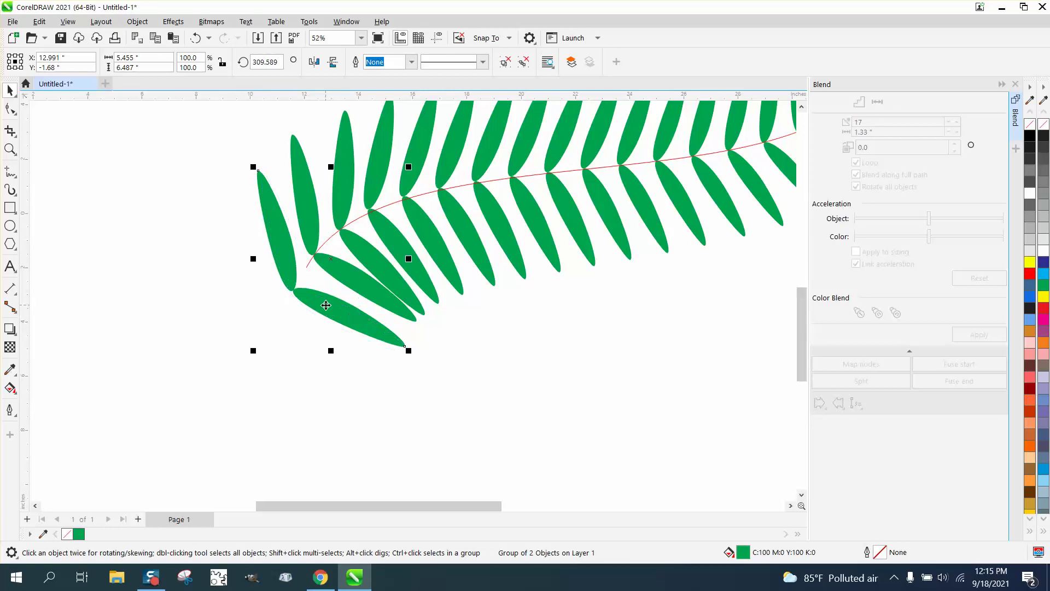
Extend the stem curve's lower-left end to the base of the last leaf pair and reshape the curve with both end handles
click(10, 109)
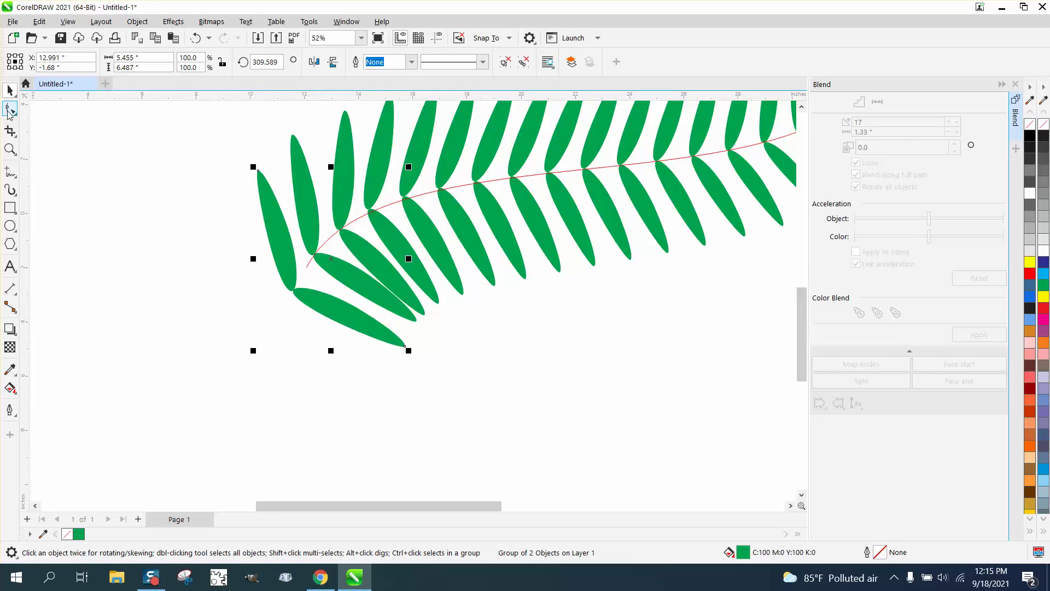
click(307, 264)
drag(310, 258, 295, 289)
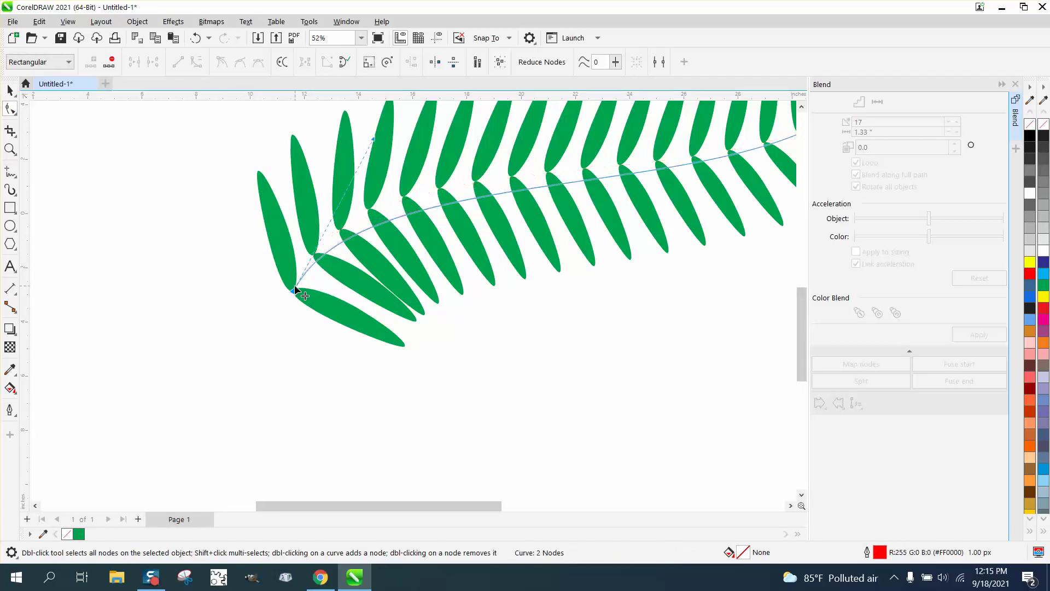
drag(374, 140, 320, 107)
scroll(222, 318, down, 3)
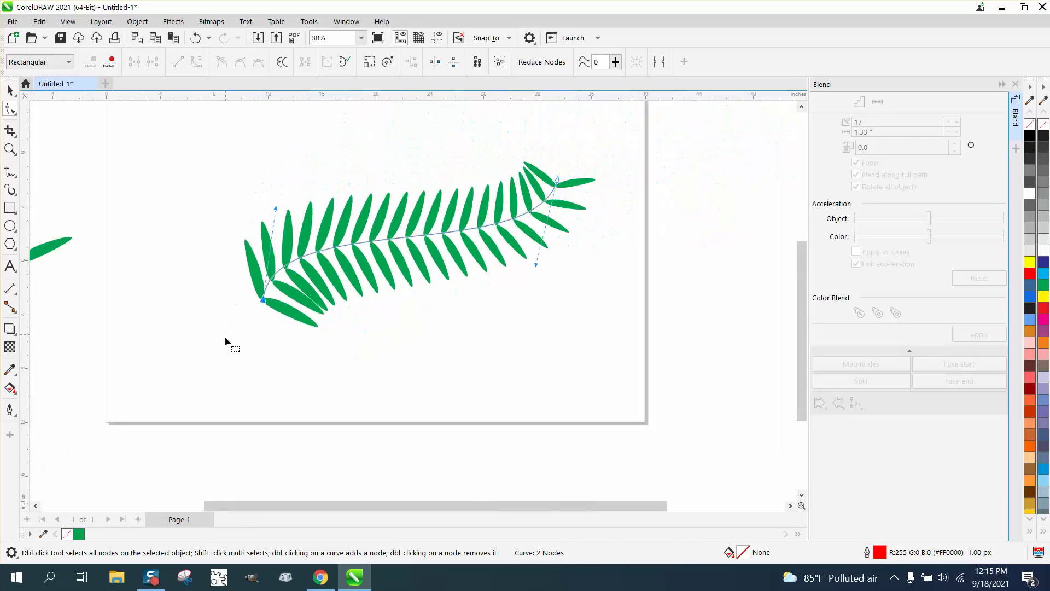
drag(535, 266, 539, 269)
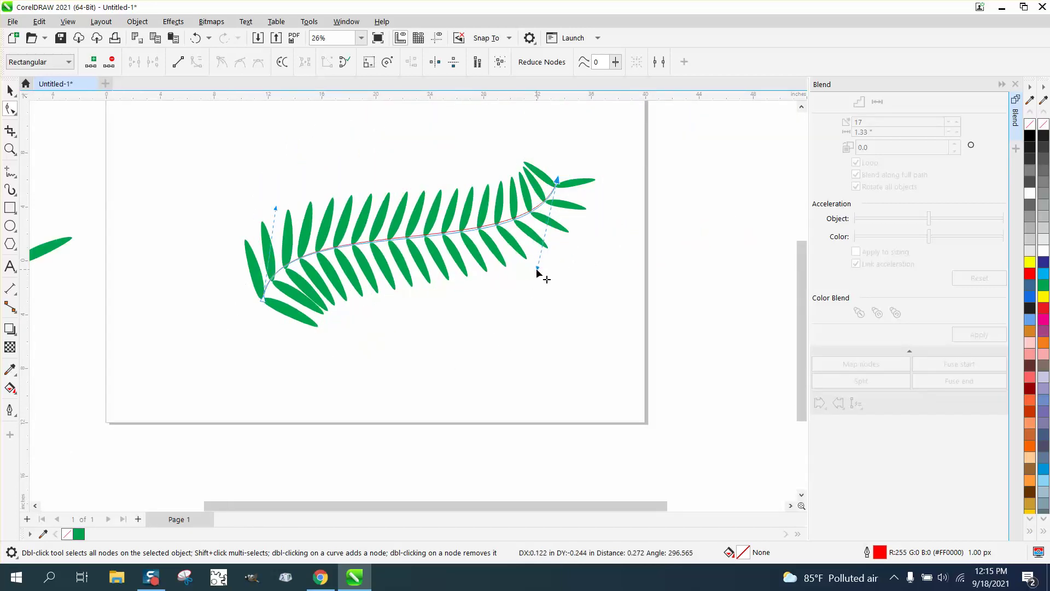
Set the stem curve's outline colour to green #33CC66 and its width unit to picas, points
double_click(880, 553)
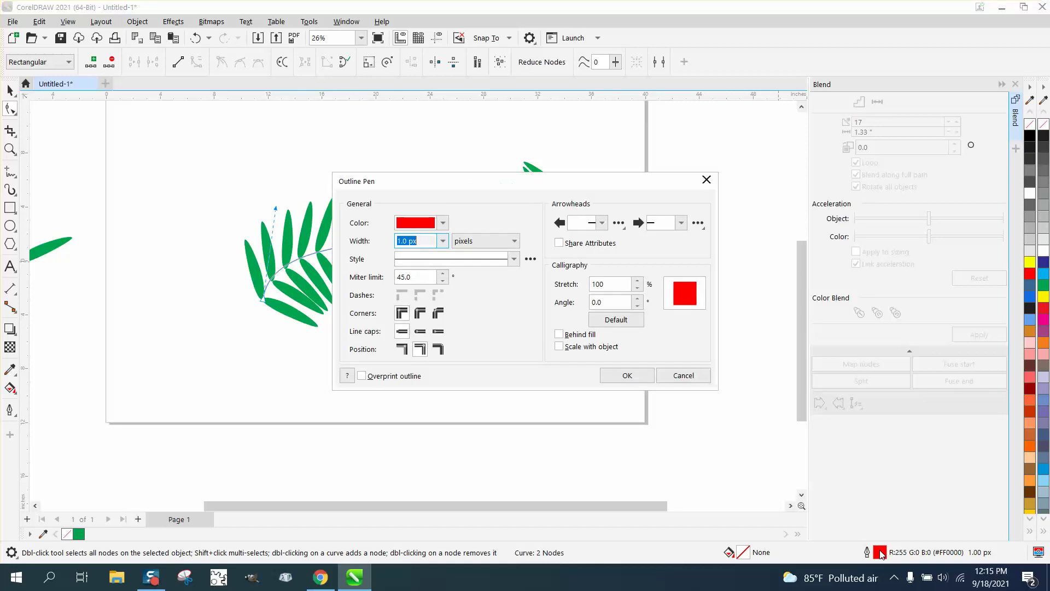
click(443, 240)
click(516, 241)
click(516, 241)
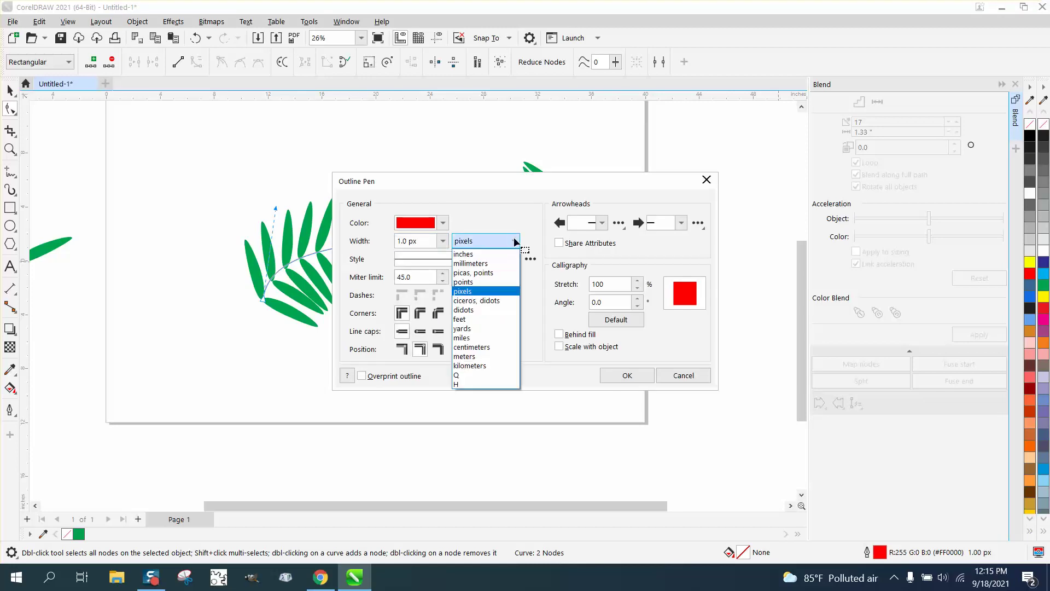
click(481, 273)
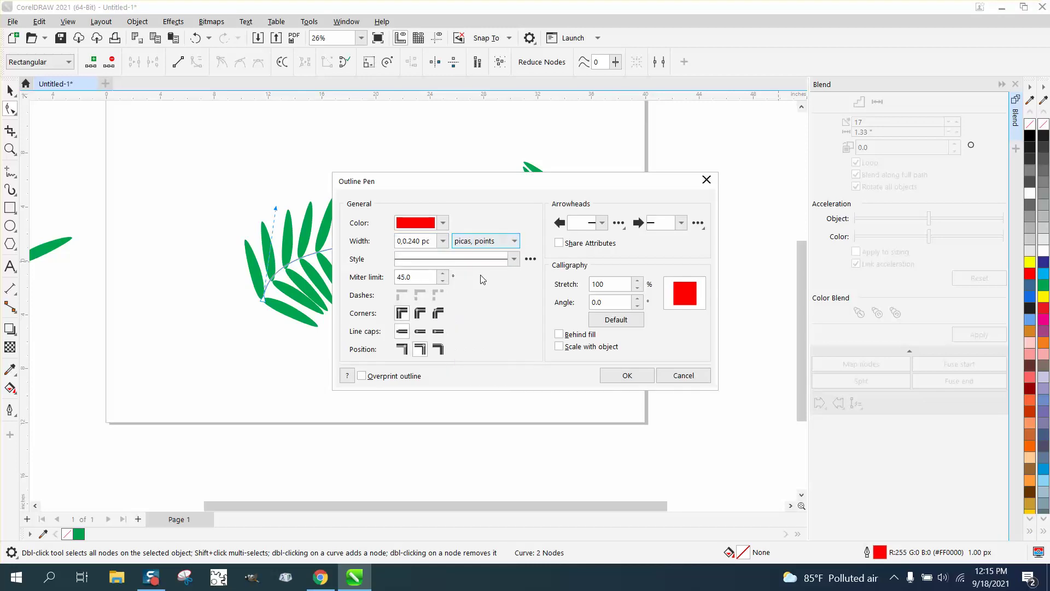
click(442, 225)
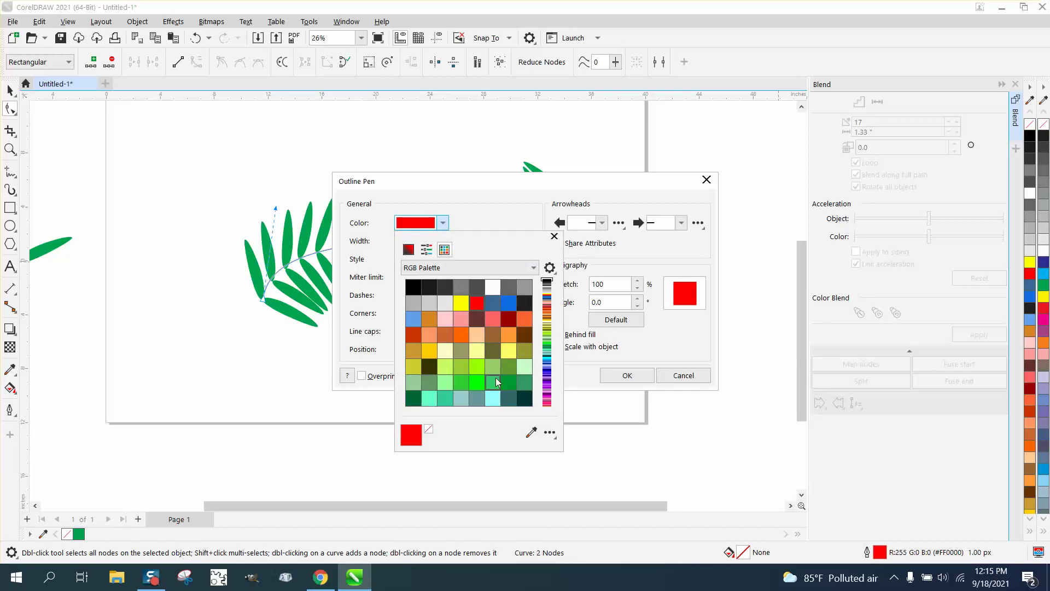
click(494, 380)
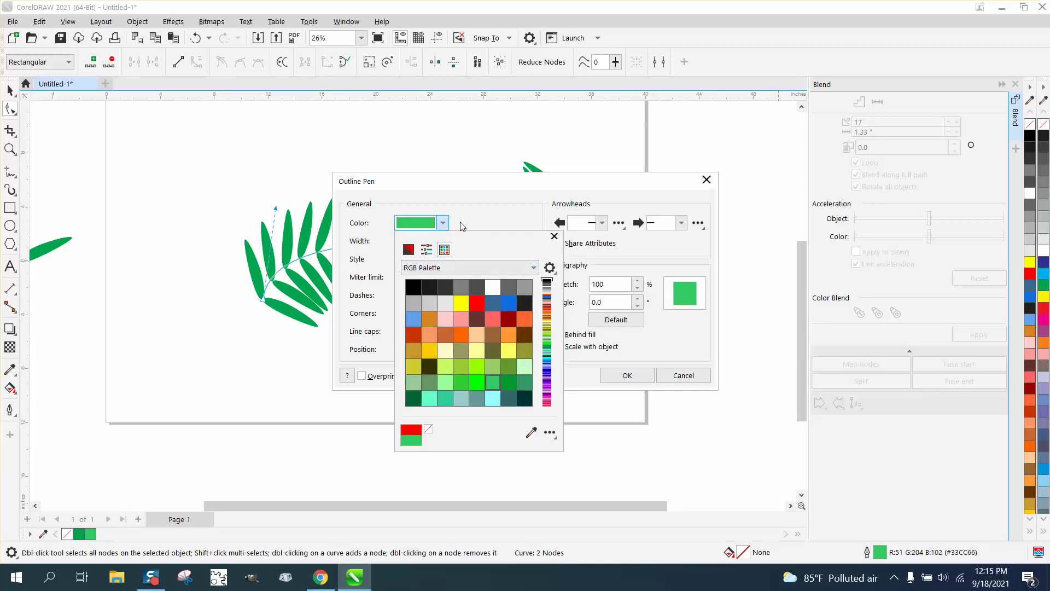
click(553, 236)
Change the stem outline's width unit to points, set the width to 10 pt and apply the outline settings
click(442, 241)
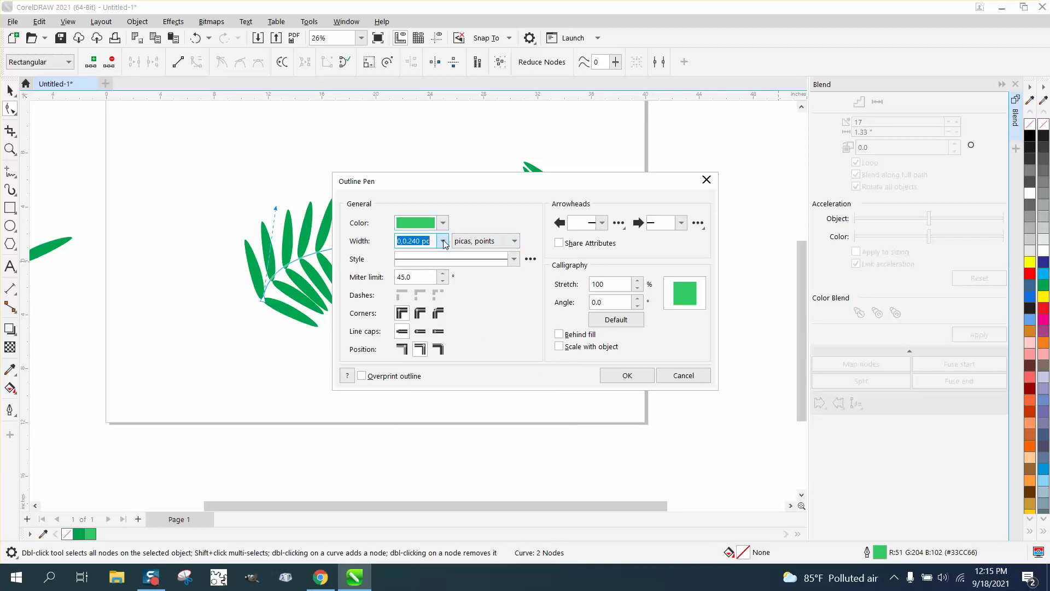
click(516, 244)
click(515, 244)
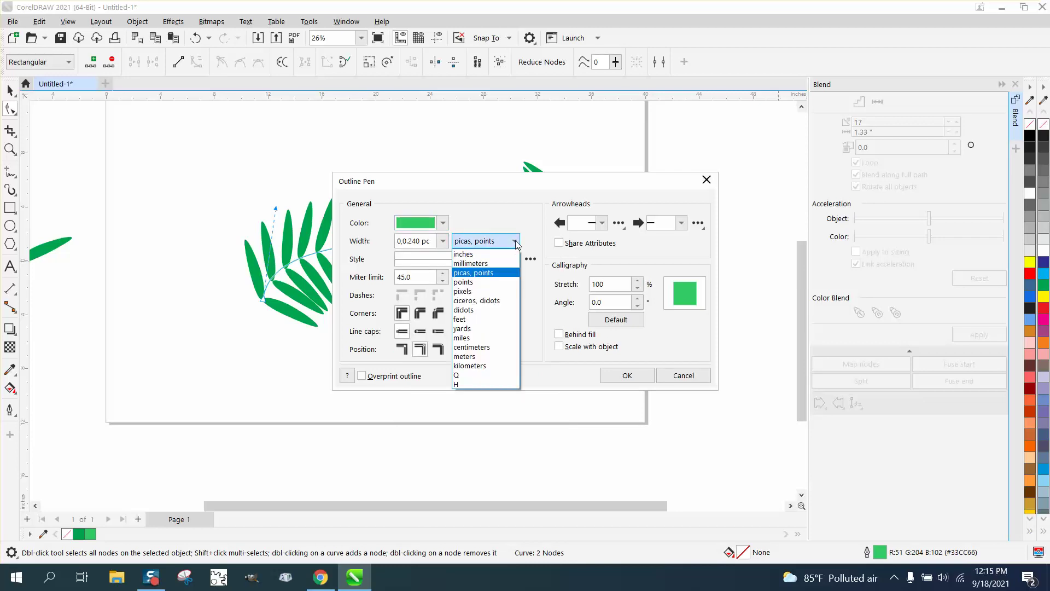
click(464, 283)
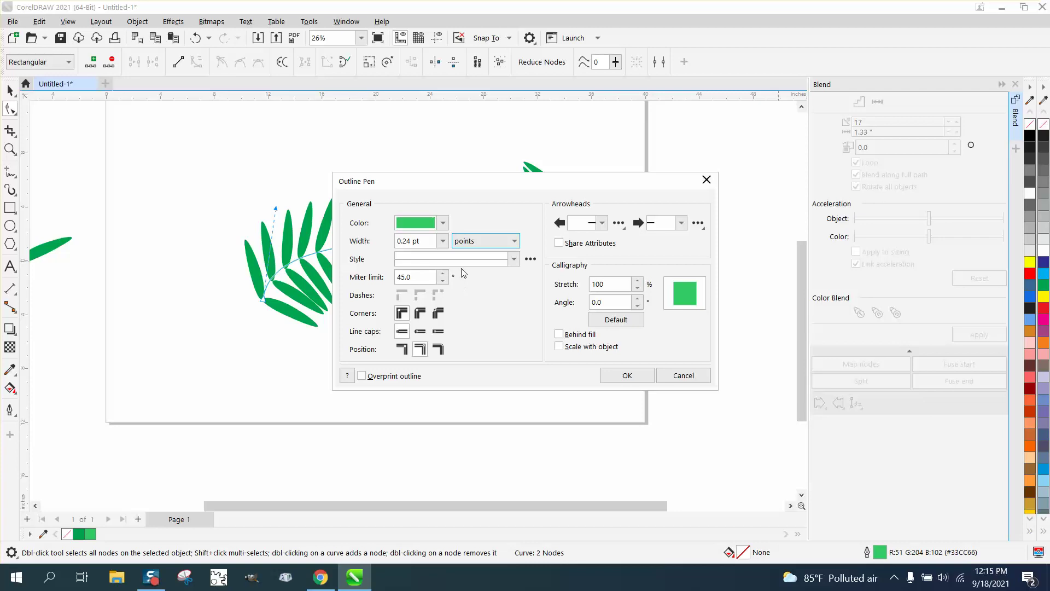
click(443, 240)
click(414, 342)
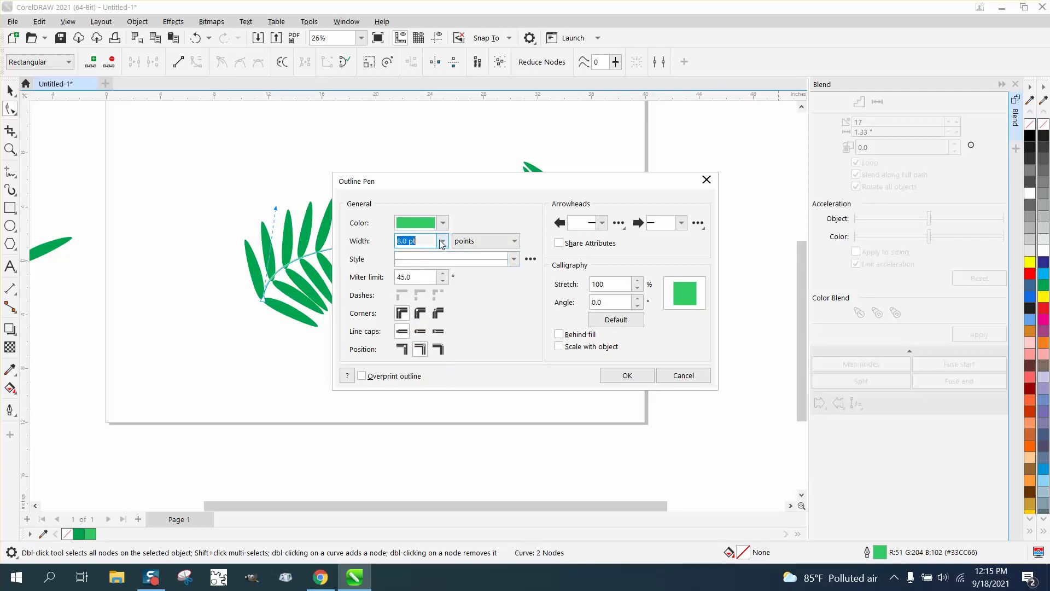
click(443, 241)
click(424, 351)
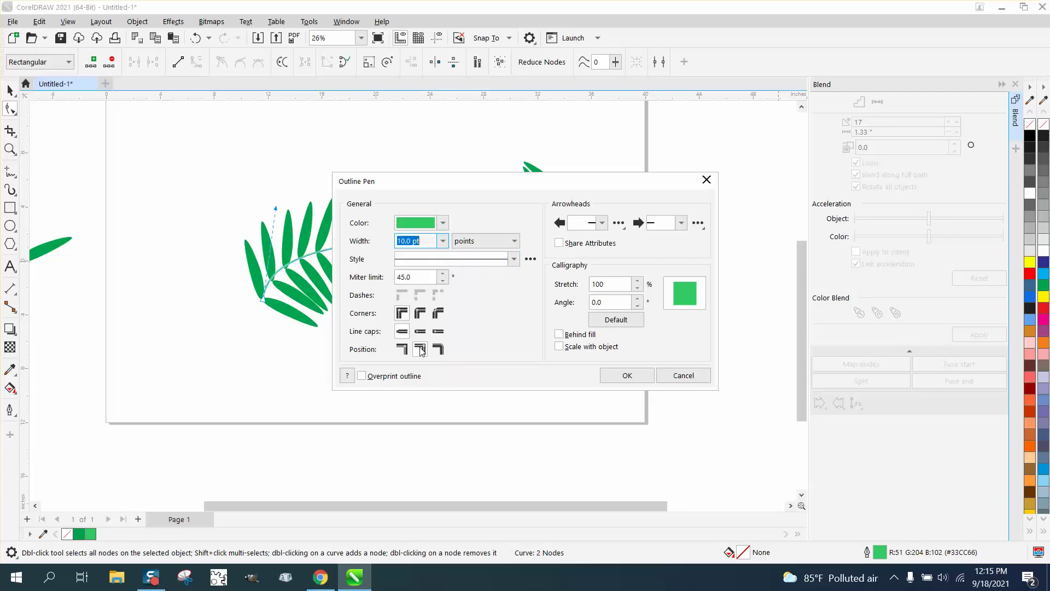
click(614, 372)
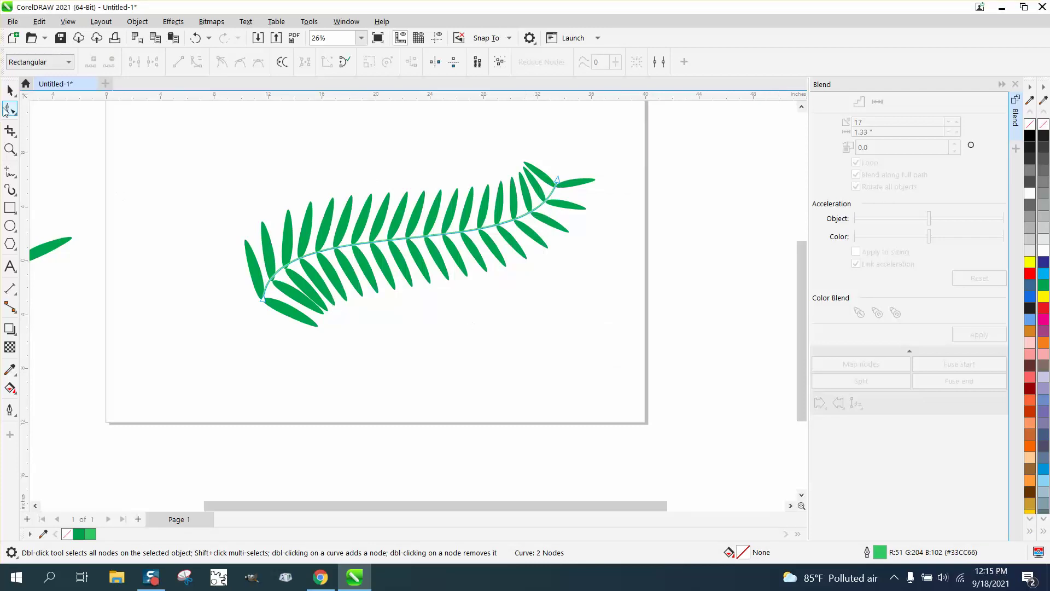
Move the second and third leaf pairs from the lower-left end slightly so their bases sit on the green stem
click(10, 131)
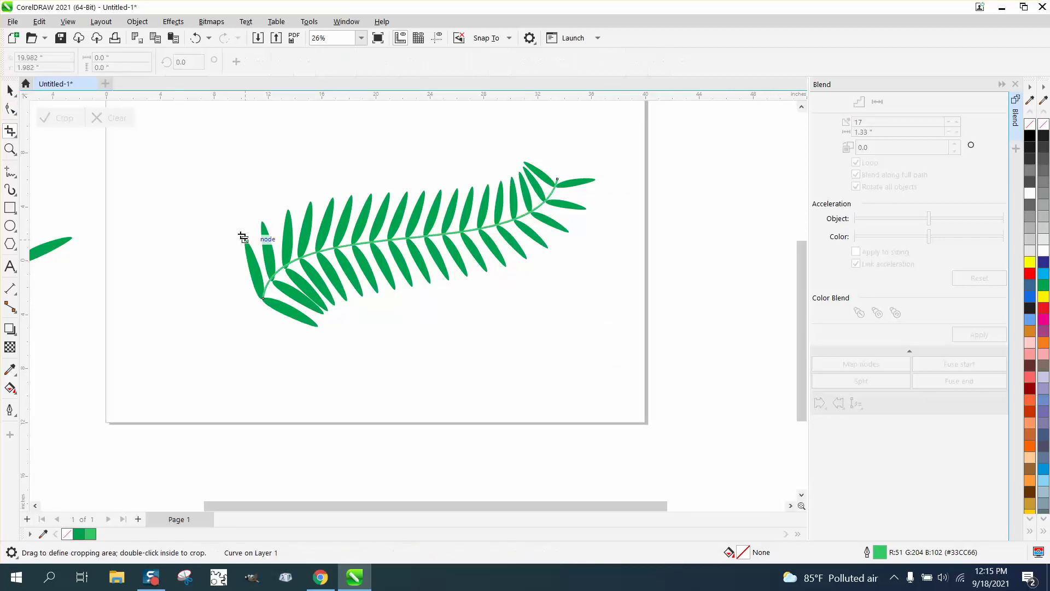
click(10, 148)
drag(229, 206, 520, 399)
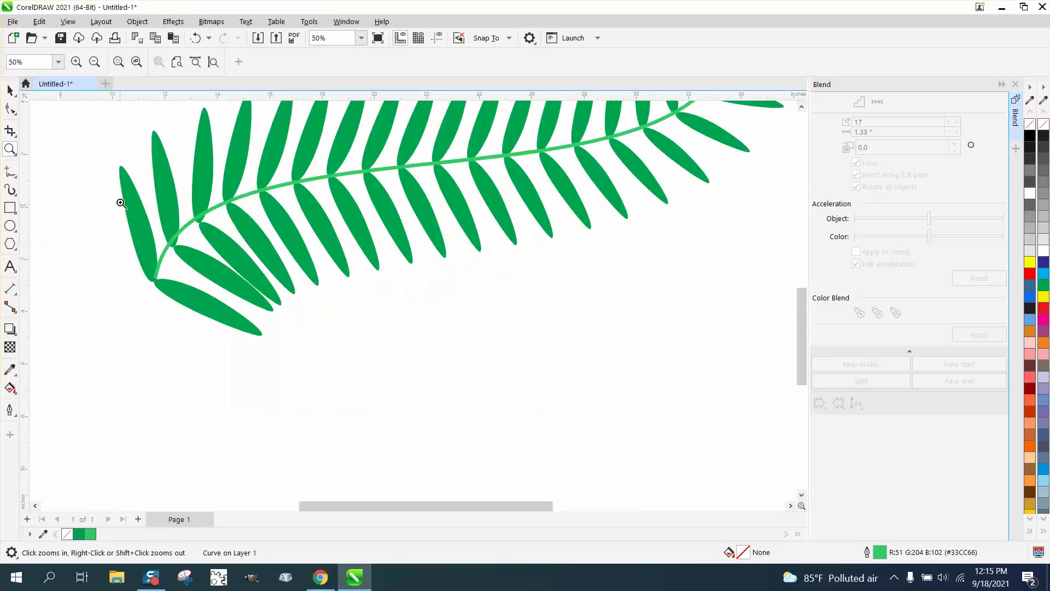
click(9, 90)
click(94, 159)
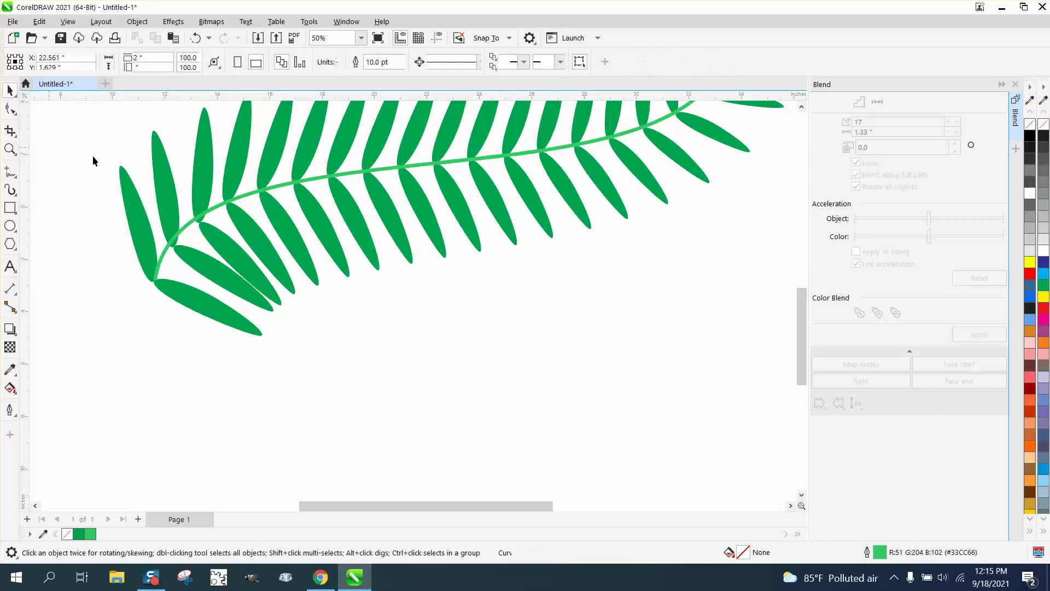
click(162, 186)
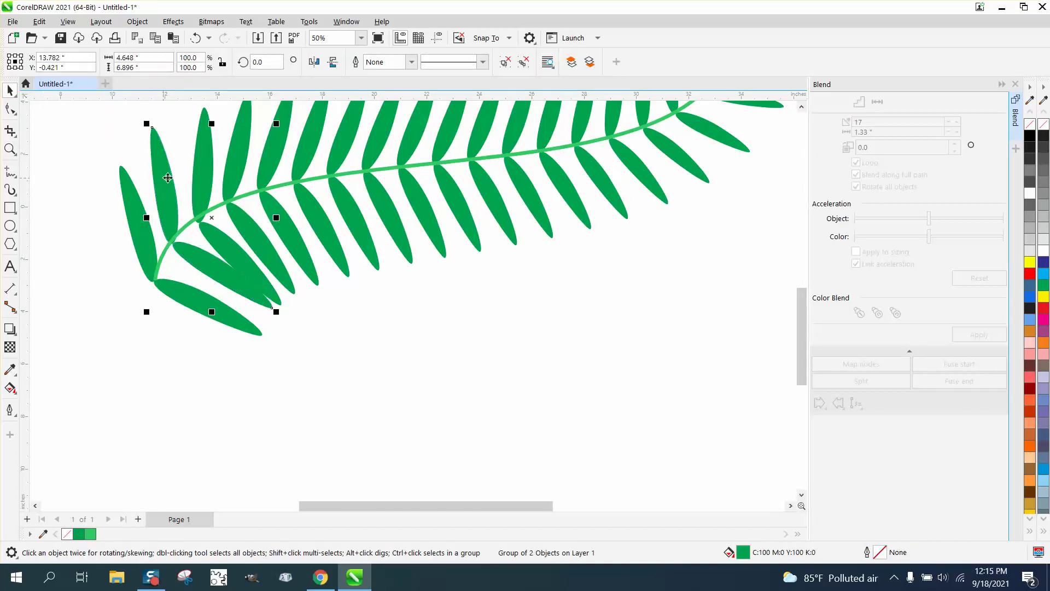
drag(199, 169, 204, 169)
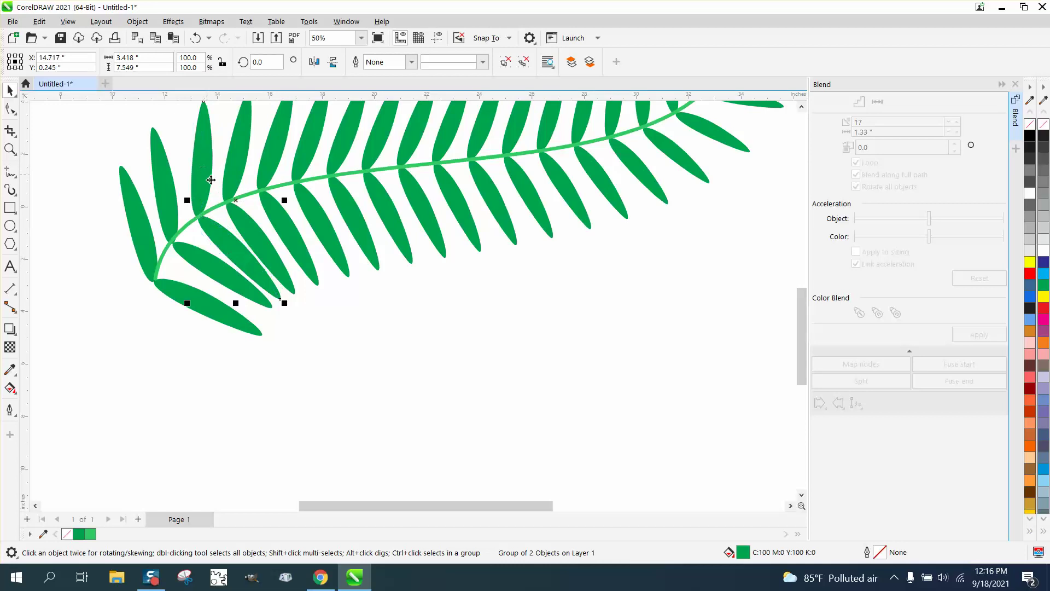
scroll(87, 347, down, 1)
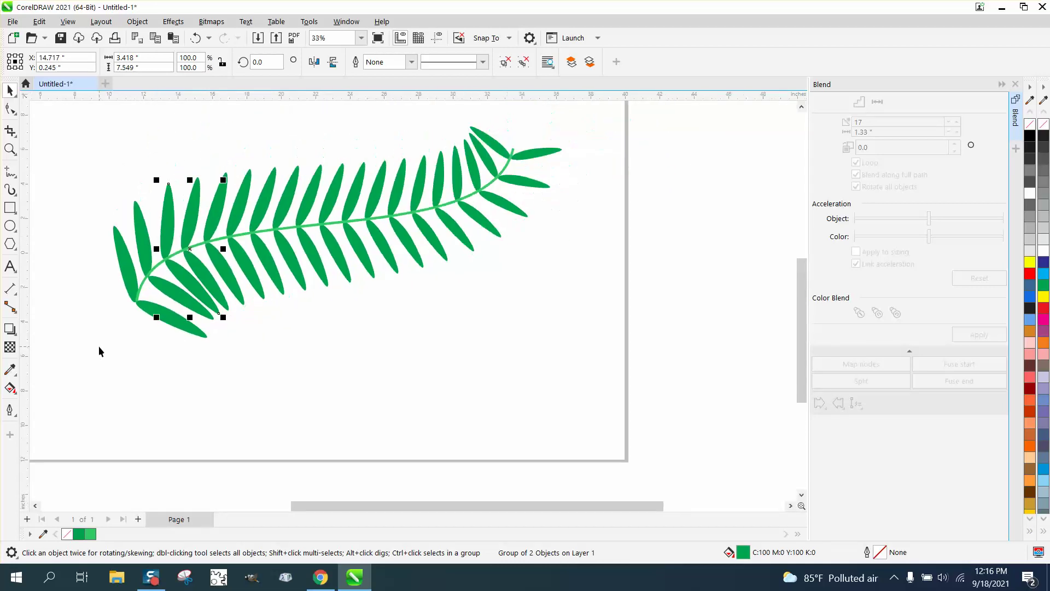
click(10, 149)
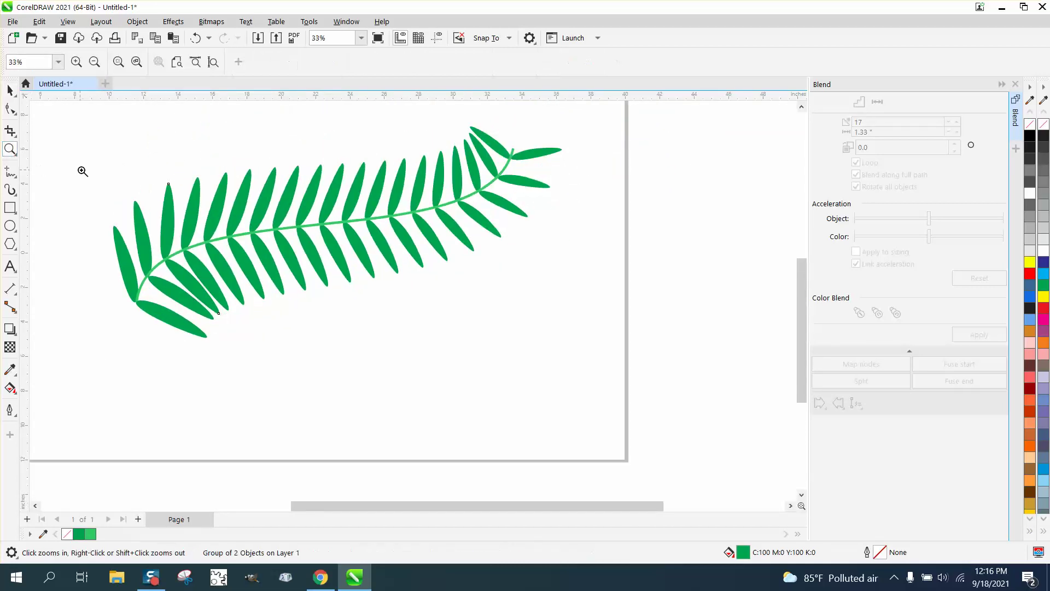
scroll(82, 168, down, 1)
drag(84, 146, 469, 318)
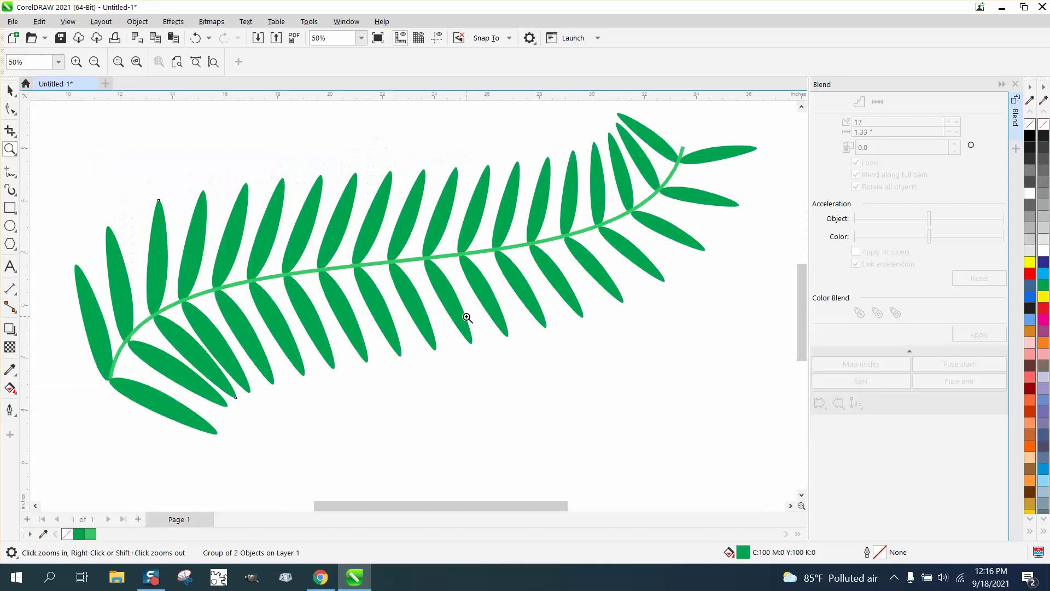